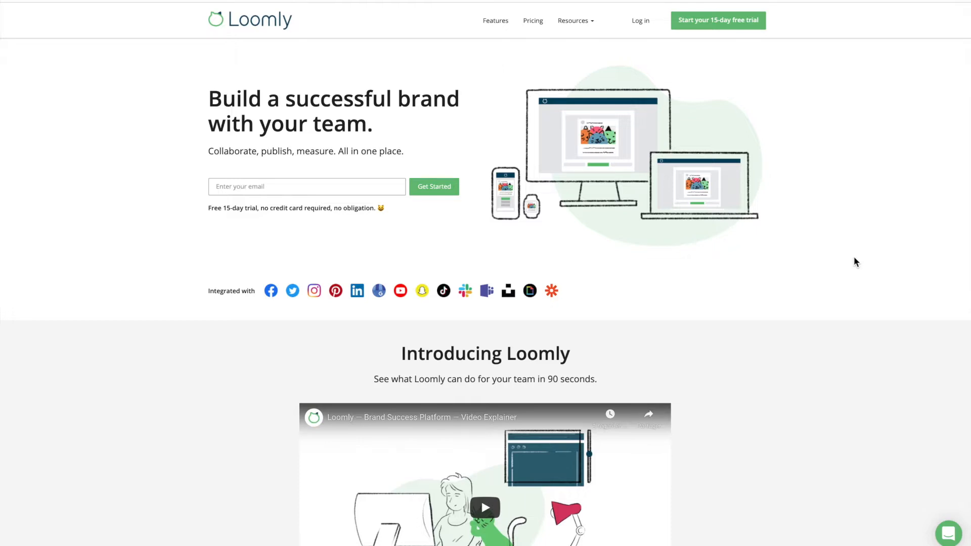
Fill the free-trial sign-up form with first name, last name and work e-mail, tick both consent boxes, and submit
click(719, 23)
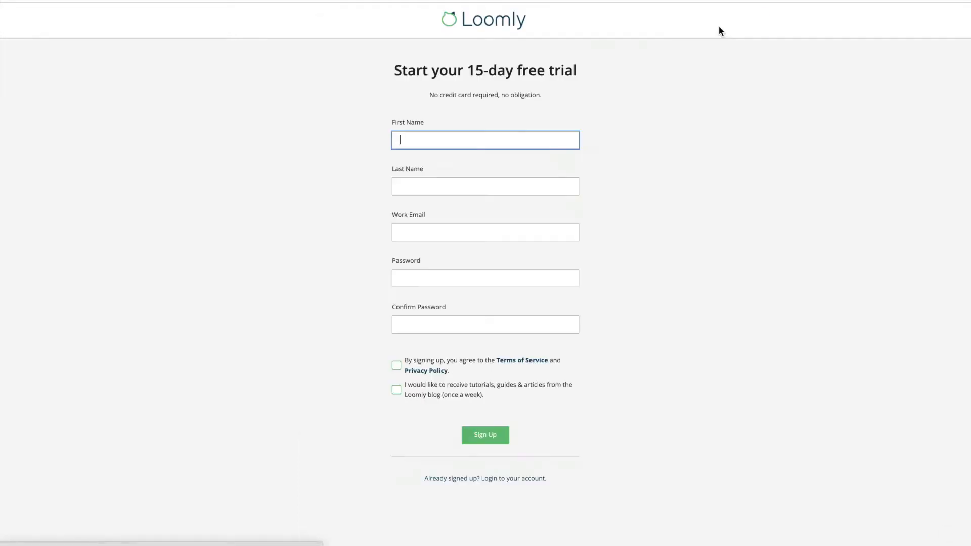
text(Kitty)
key(Tab)
text(Cat)
key(Tab)
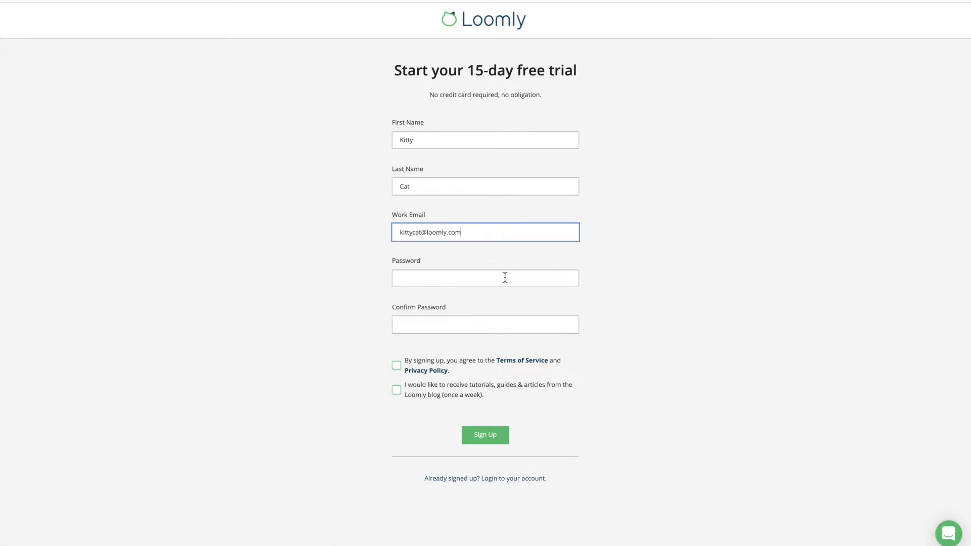
click(396, 365)
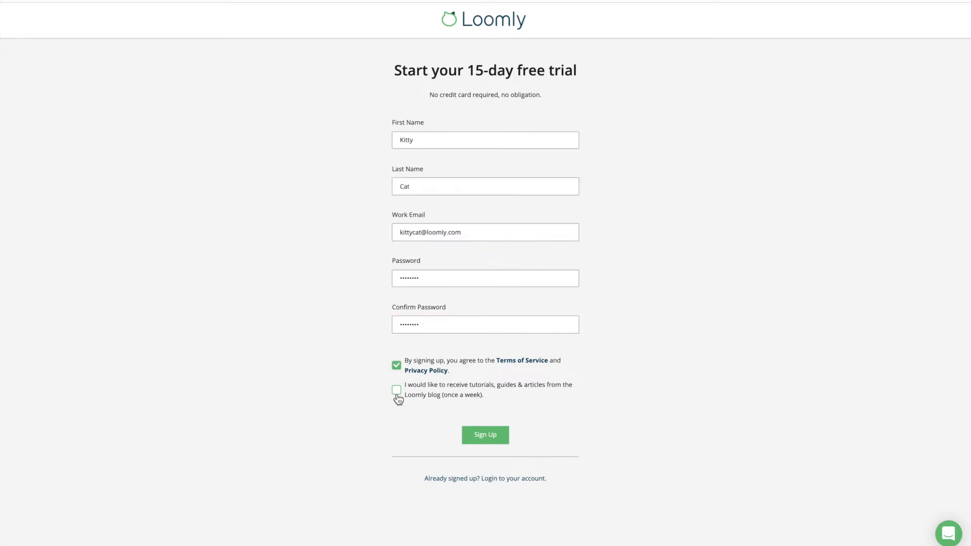
click(397, 390)
click(486, 444)
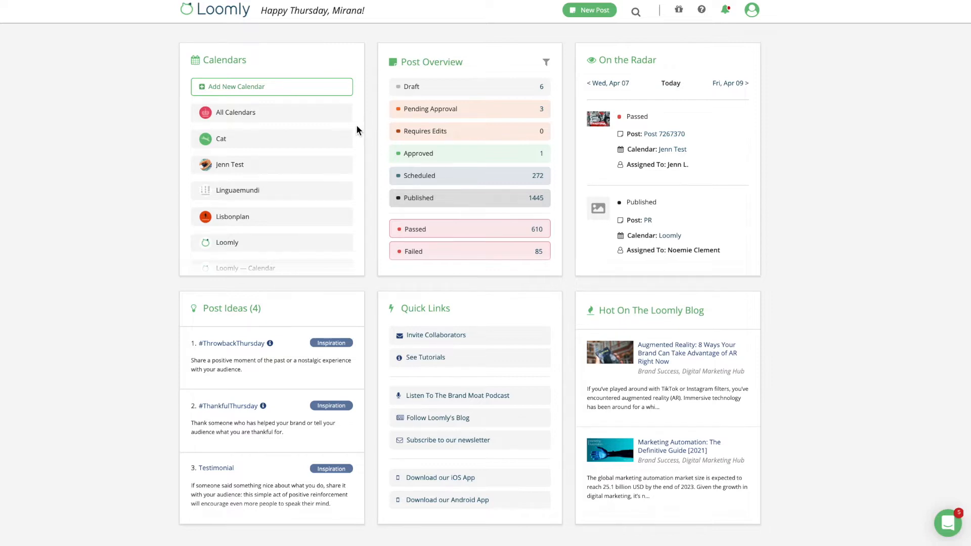
Scroll through the dashboard's Calendars list to review it
scroll(350, 131, down, 2)
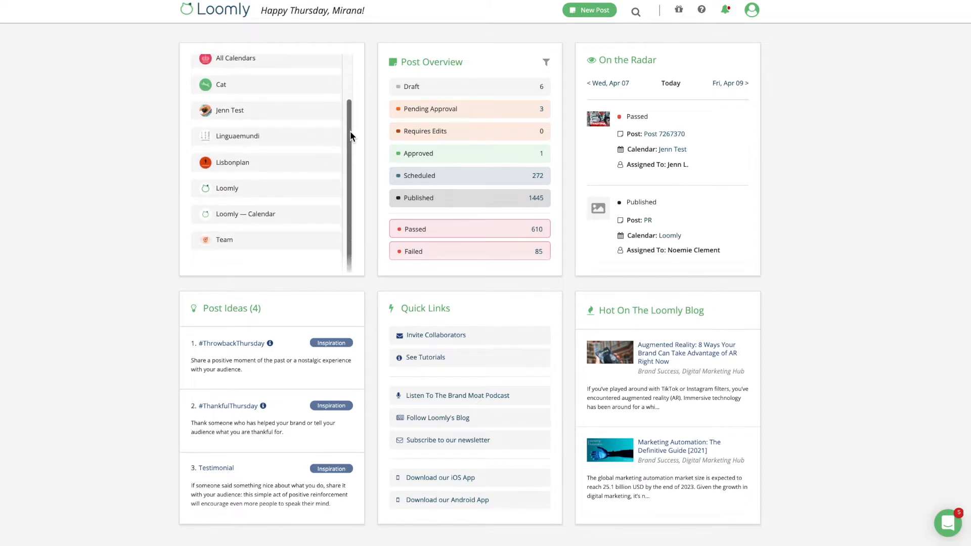
scroll(351, 133, up, 1)
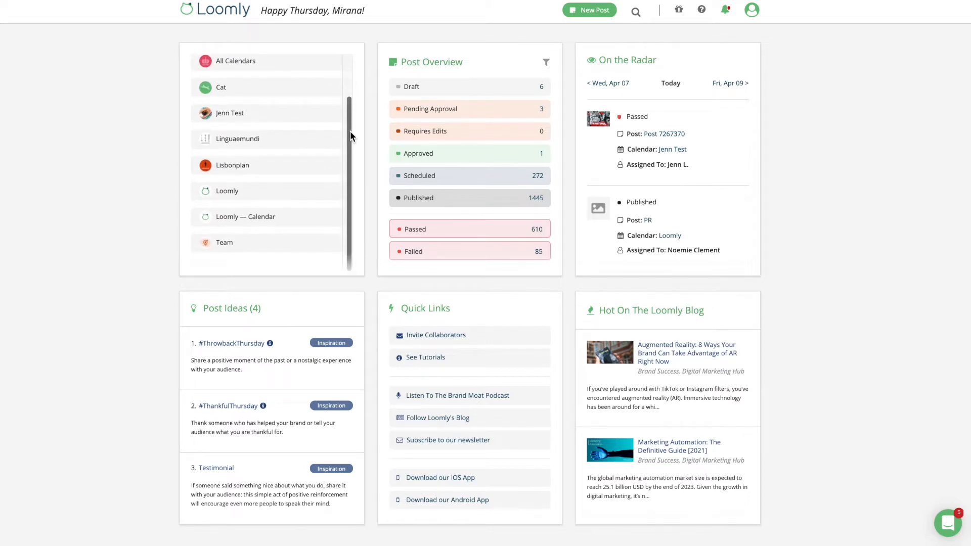
scroll(350, 132, up, 2)
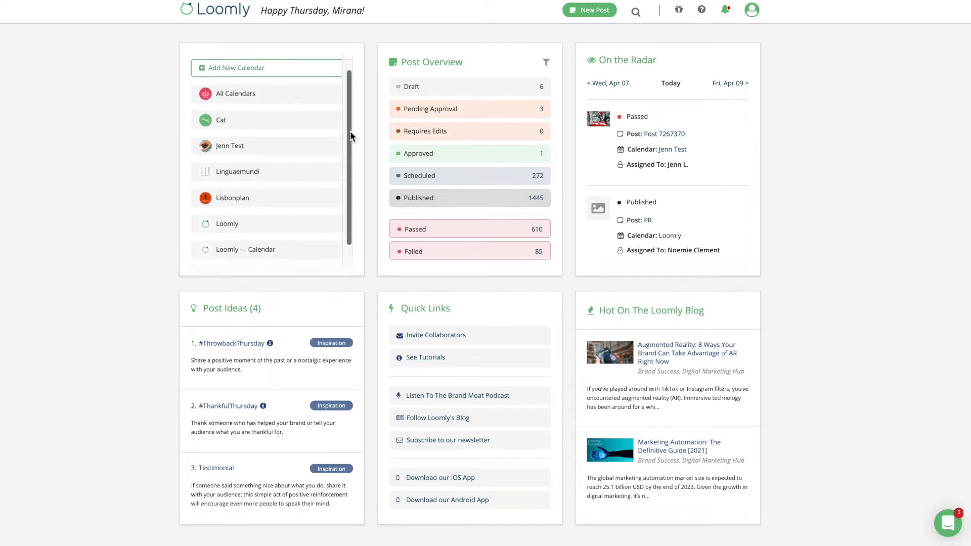
scroll(350, 135, up, 1)
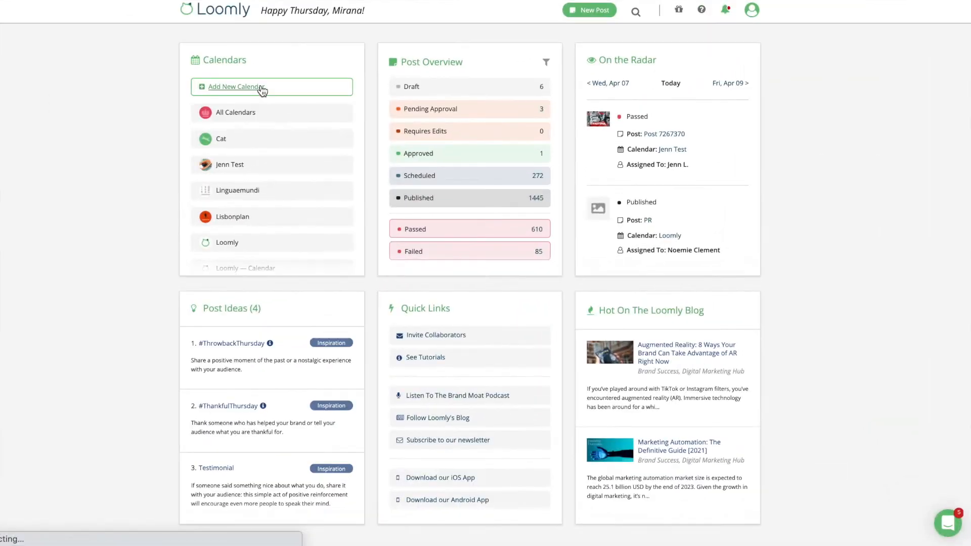
Create a calendar named 'Loomly calendar' in the Europe - London time zone
click(262, 90)
click(400, 230)
text(Loomly calendar)
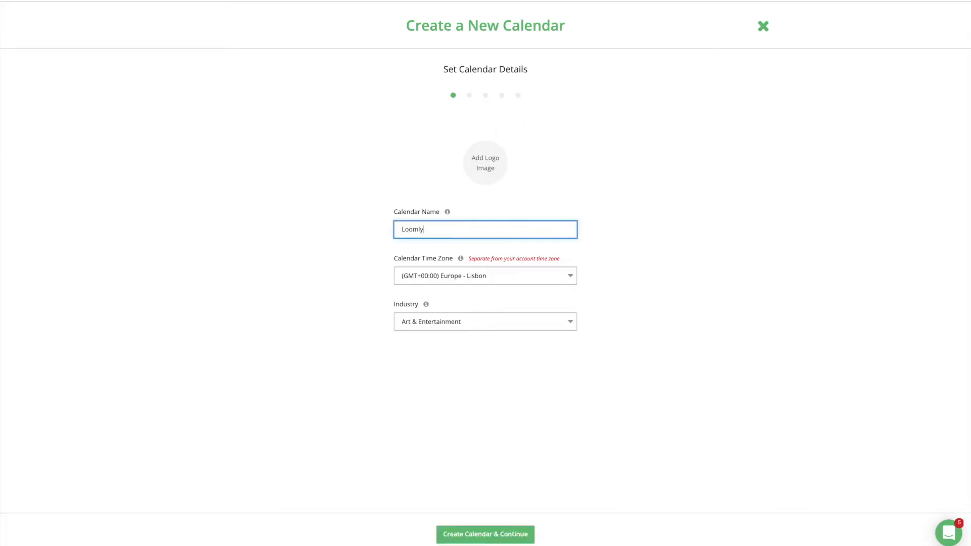
click(546, 277)
click(611, 269)
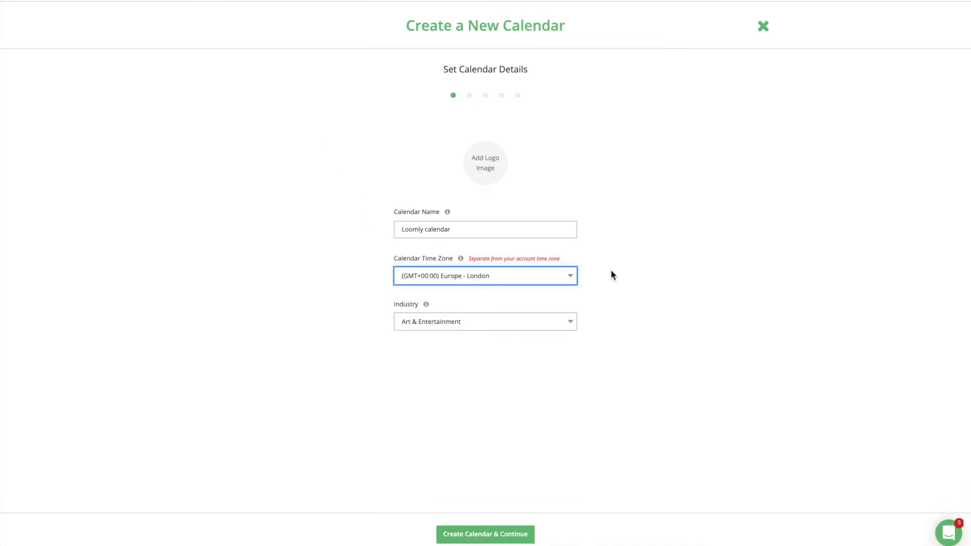
click(510, 535)
Skip connecting social accounts and give the calendar the Lite workflow
click(640, 534)
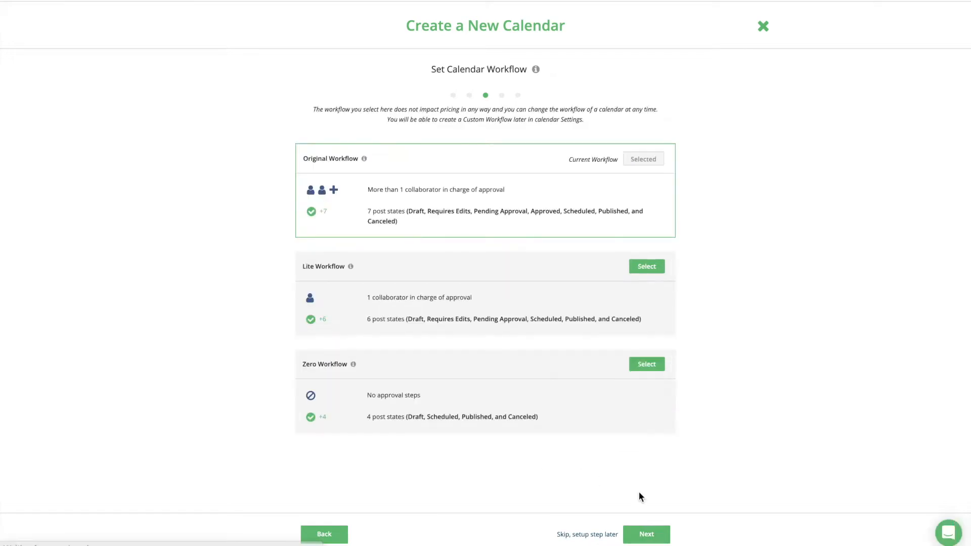
click(647, 267)
click(643, 534)
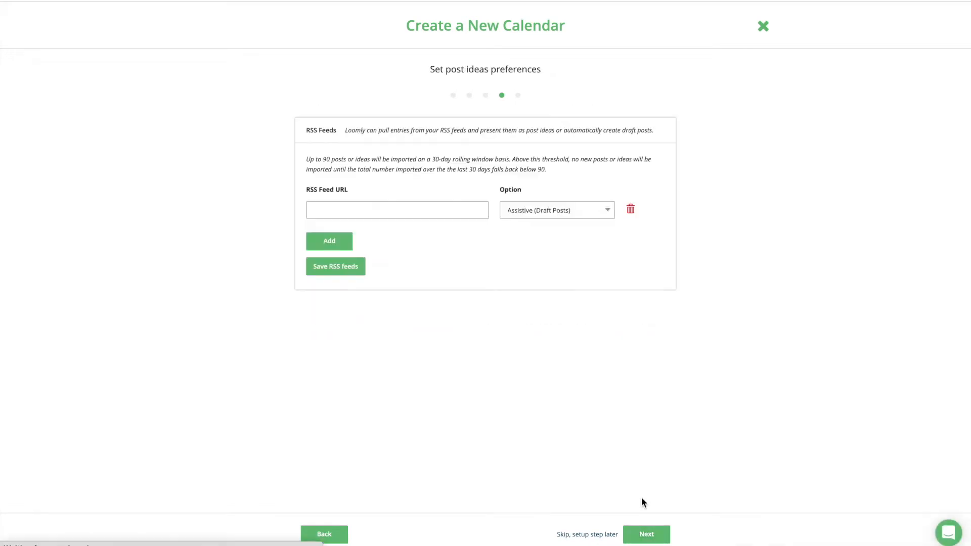
click(646, 534)
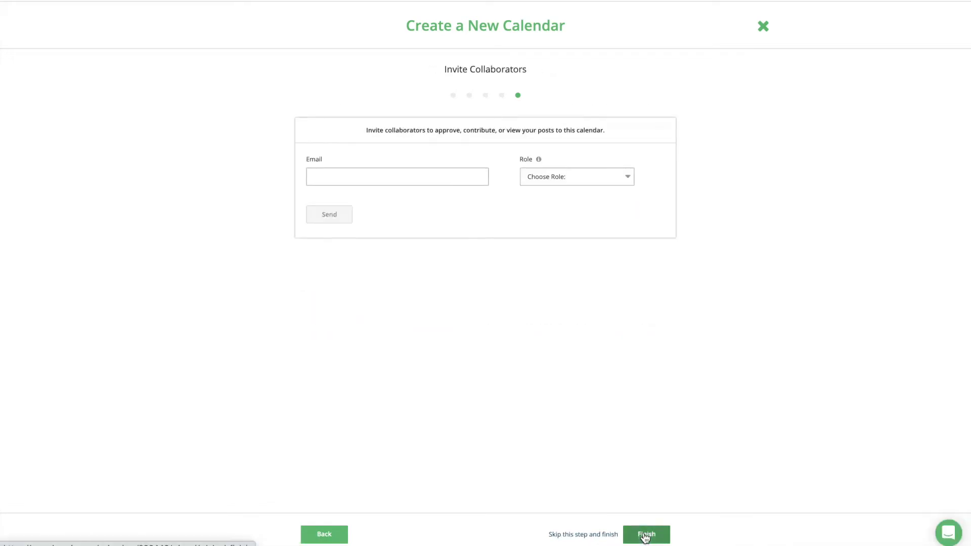
Invite a support e-mail address as an Editor collaborator and finish the calendar setup
click(435, 176)
click(577, 177)
click(597, 190)
click(647, 534)
Add another team member to the Tax Day (US) post's assignees
scroll(852, 177, down, 4)
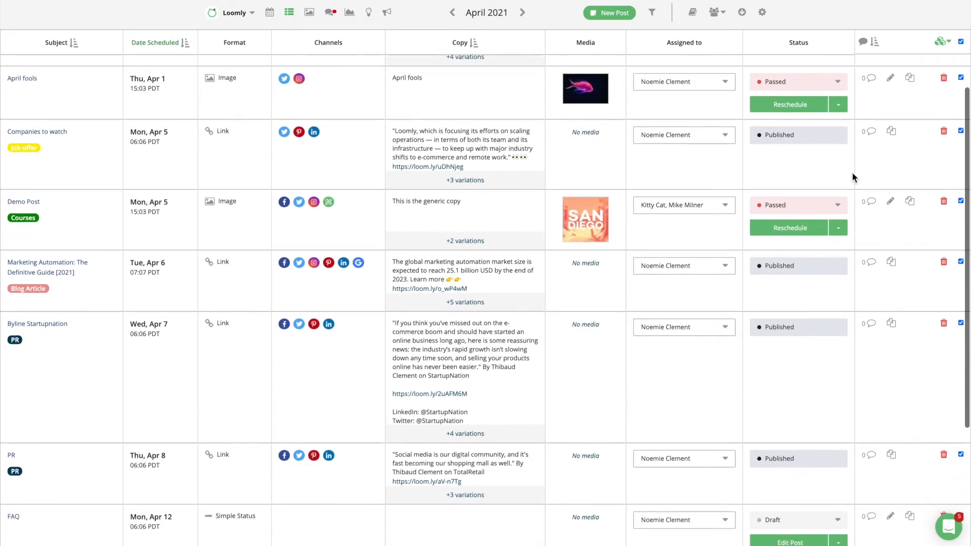
scroll(853, 177, down, 3)
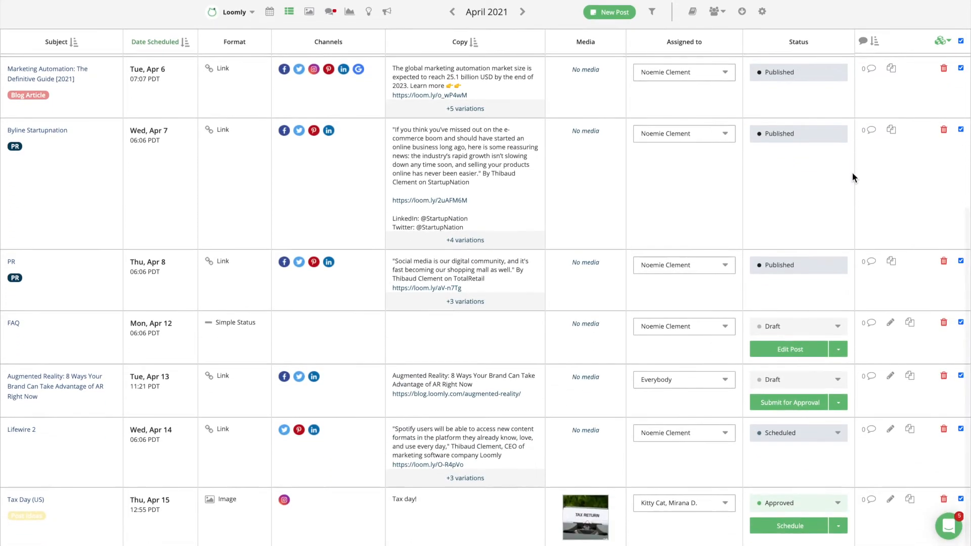
click(728, 504)
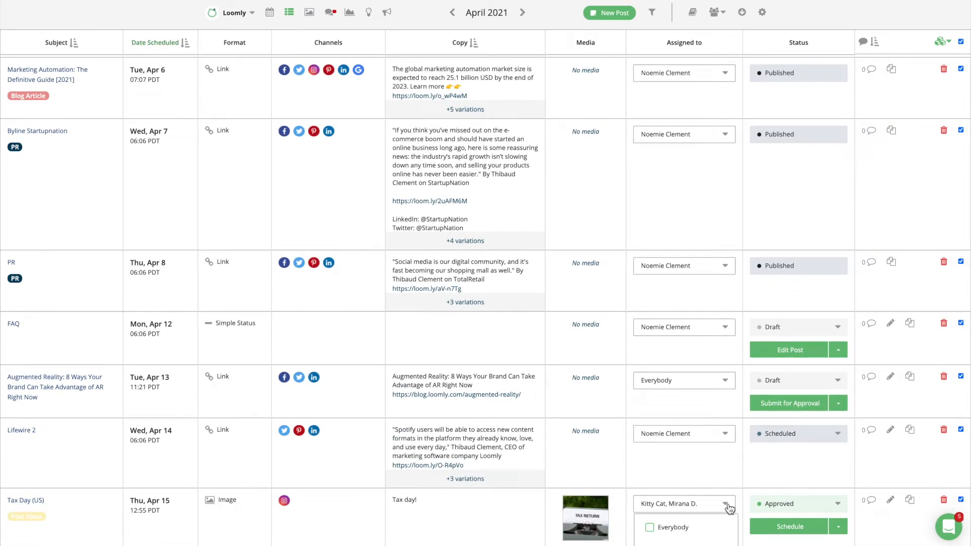
scroll(730, 509, down, 3)
scroll(730, 509, down, 1)
click(651, 536)
click(819, 510)
Set the Tax Day (US) post's status to Requires Edits and show April 2021 as a month calendar
click(843, 506)
scroll(844, 507, down, 2)
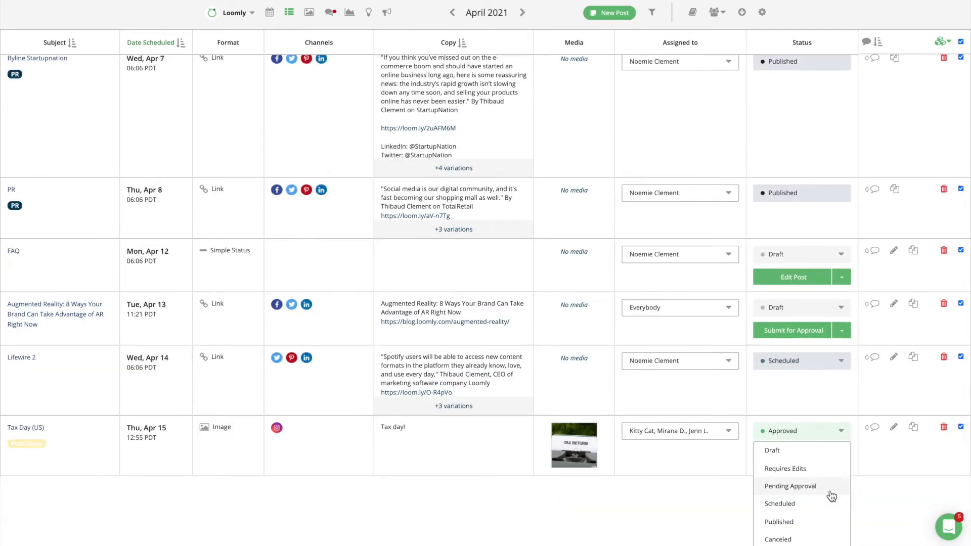
click(822, 475)
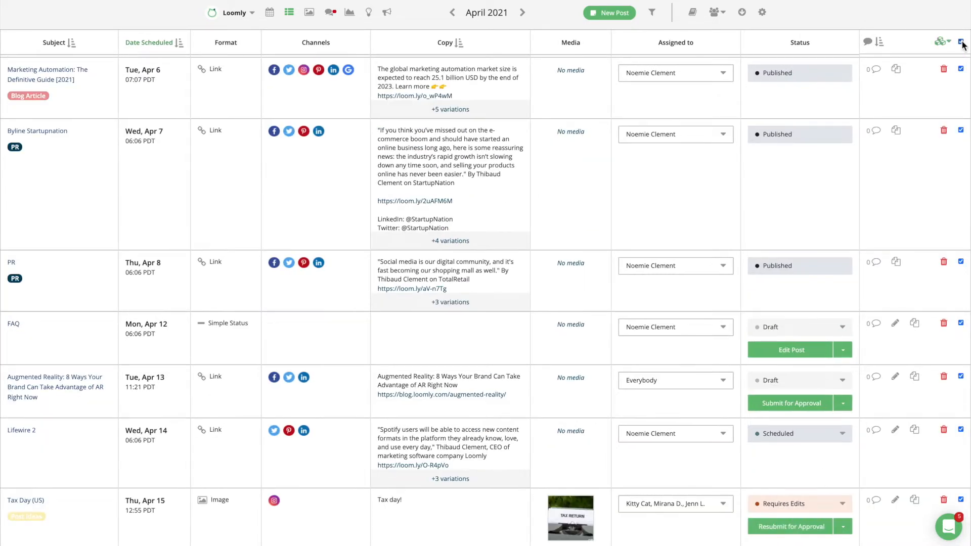
click(944, 42)
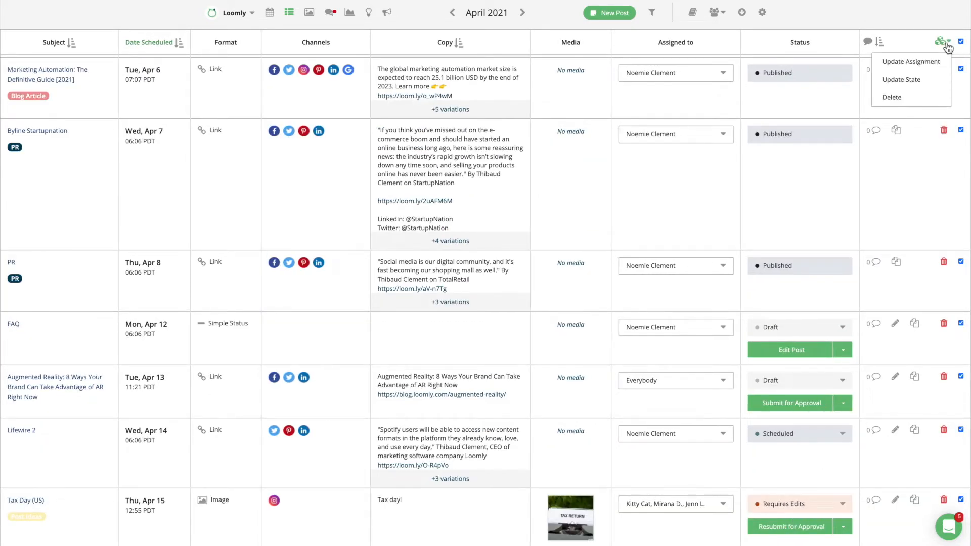
click(270, 12)
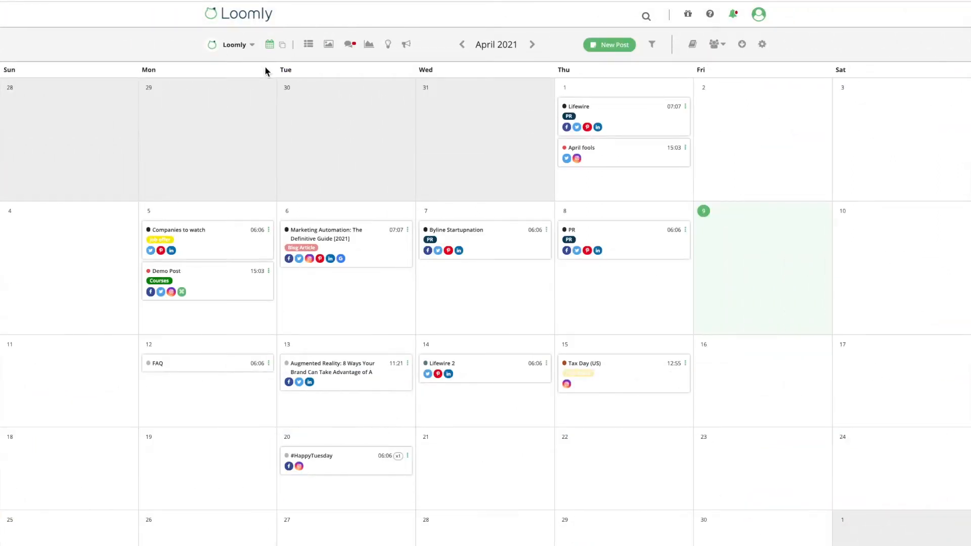
Move #HappyTuesday to the 19th and add a 'Reminder: Event' quick post on the 20th
drag(332, 466, 225, 474)
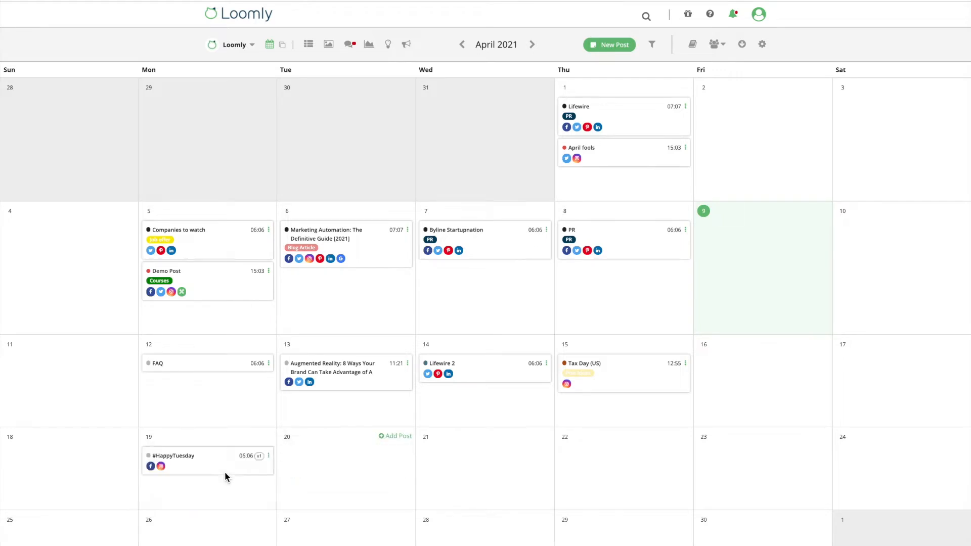
click(396, 437)
text(Reminder: Event)
click(401, 524)
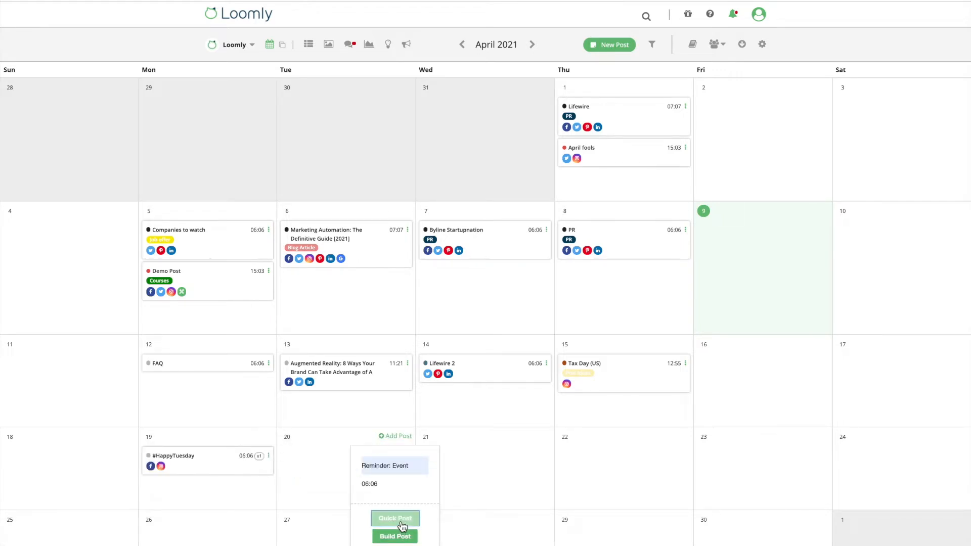
Ungroup and then regroup the linked channel posts, and open the Post Ideas calendar
click(283, 46)
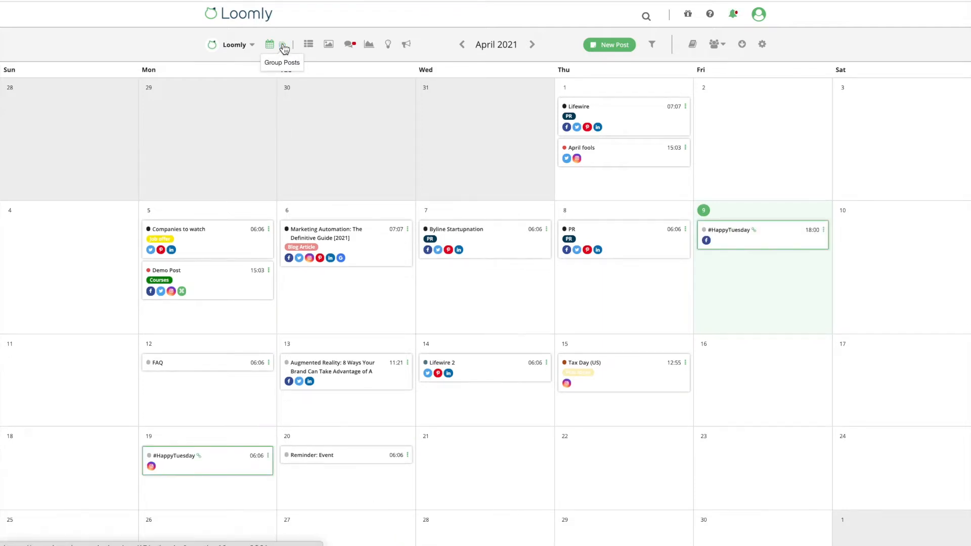
click(283, 46)
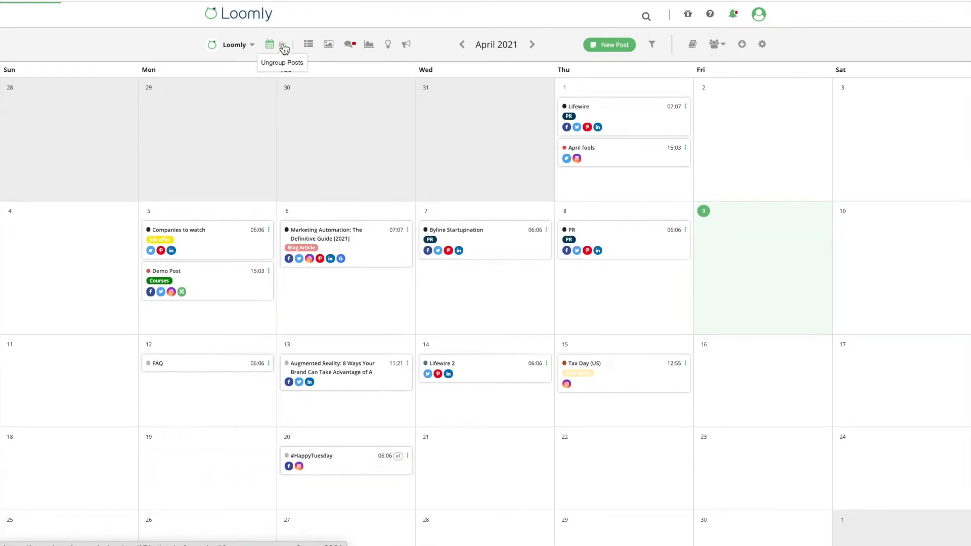
click(388, 45)
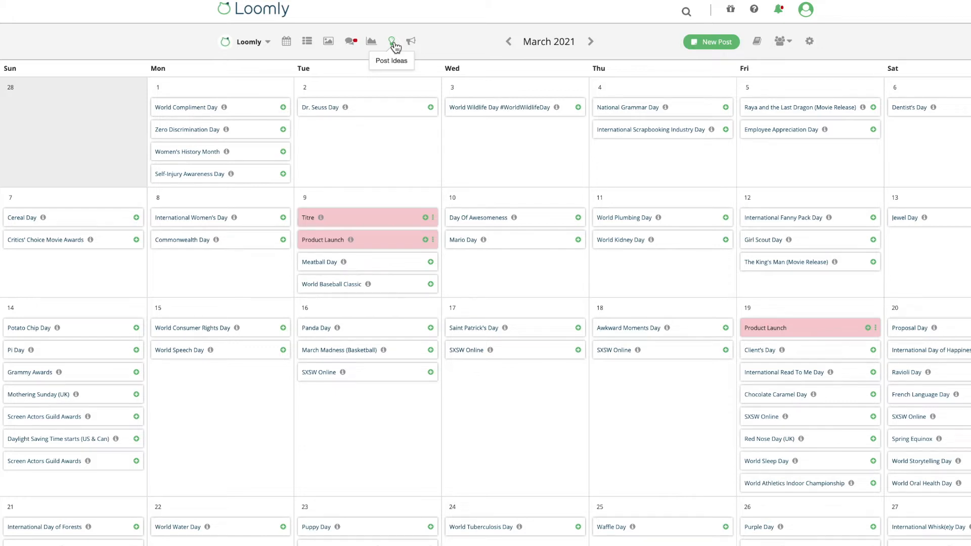
Switch to the March 2021 post list and scroll through its entries
mouse_move(691, 202)
click(691, 202)
scroll(690, 201, down, 4)
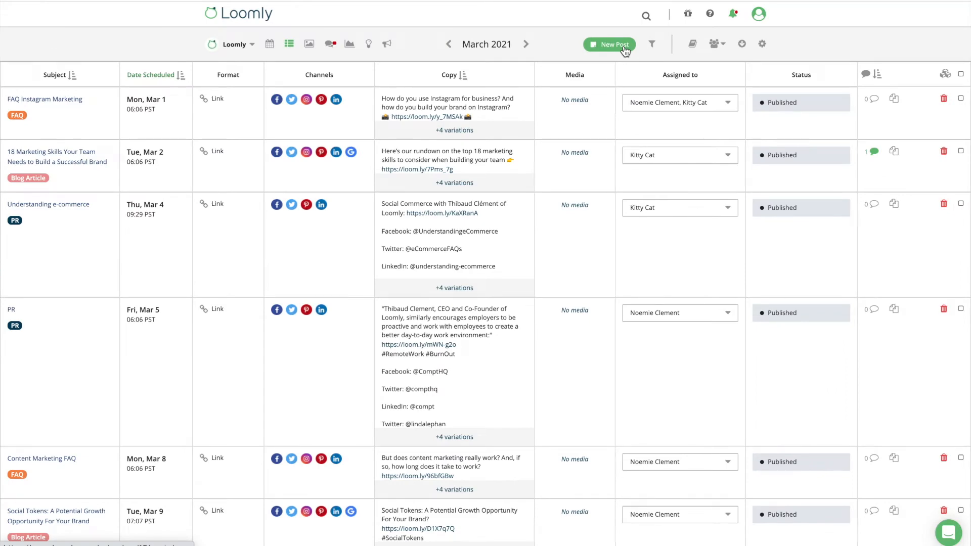
Start a new post for Mon, Mar 29 18:00, labelled Courses, with subject 'Marketing Guide'
click(624, 46)
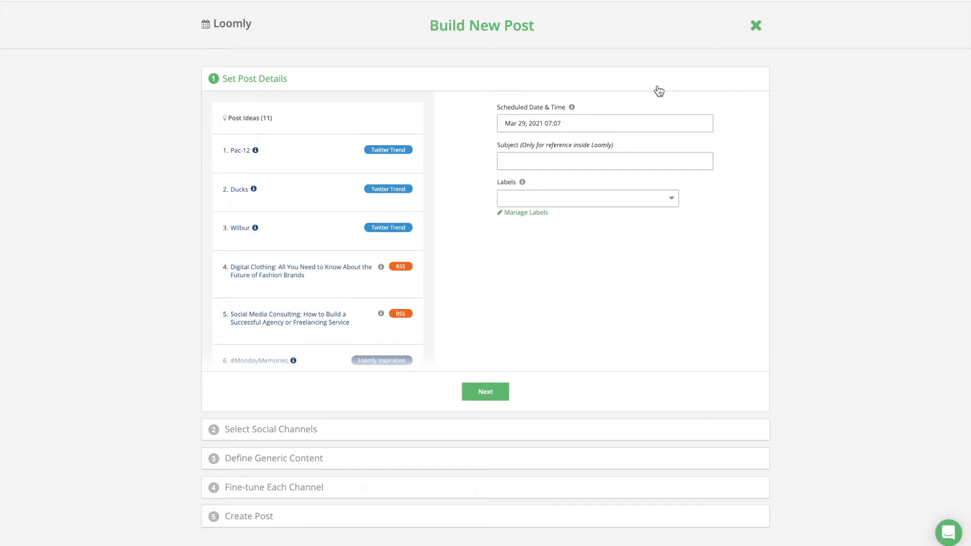
click(681, 126)
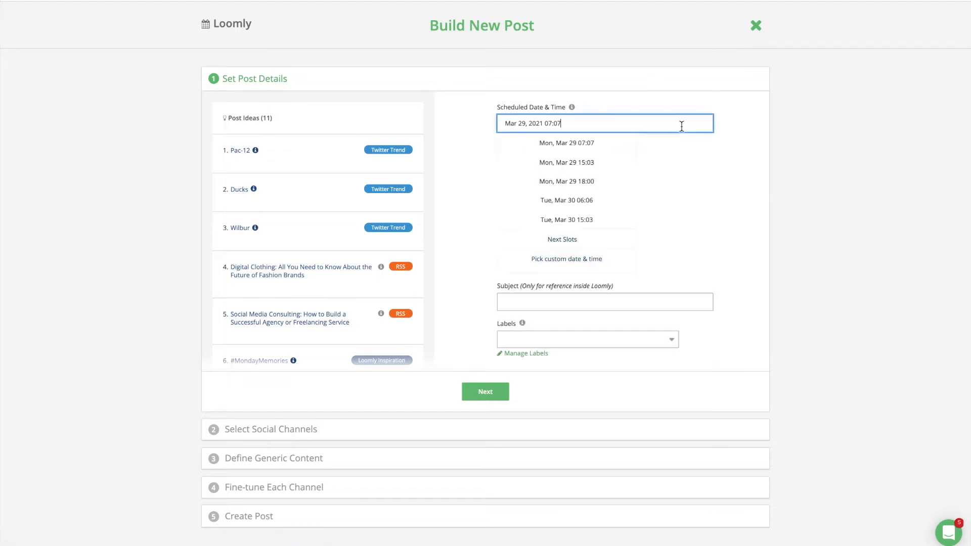
click(612, 185)
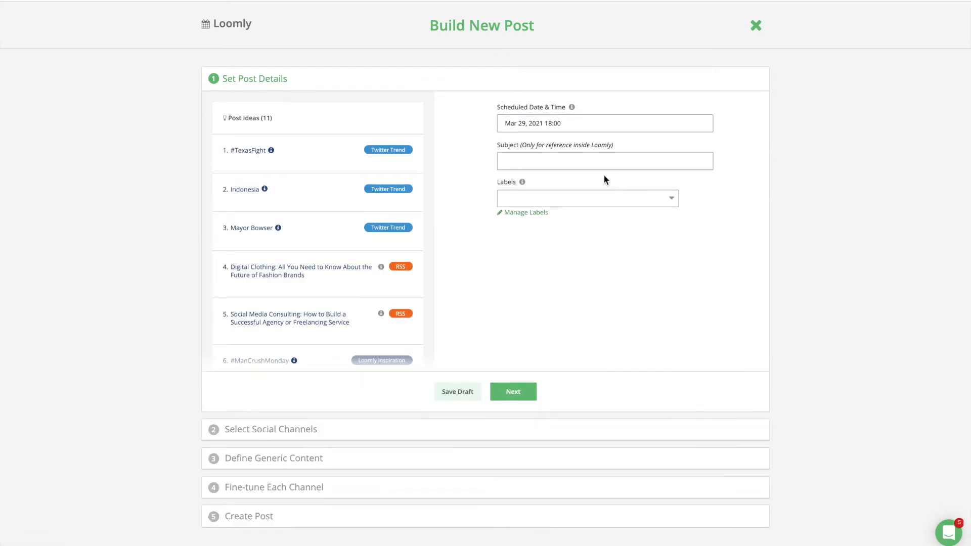
click(599, 199)
click(581, 224)
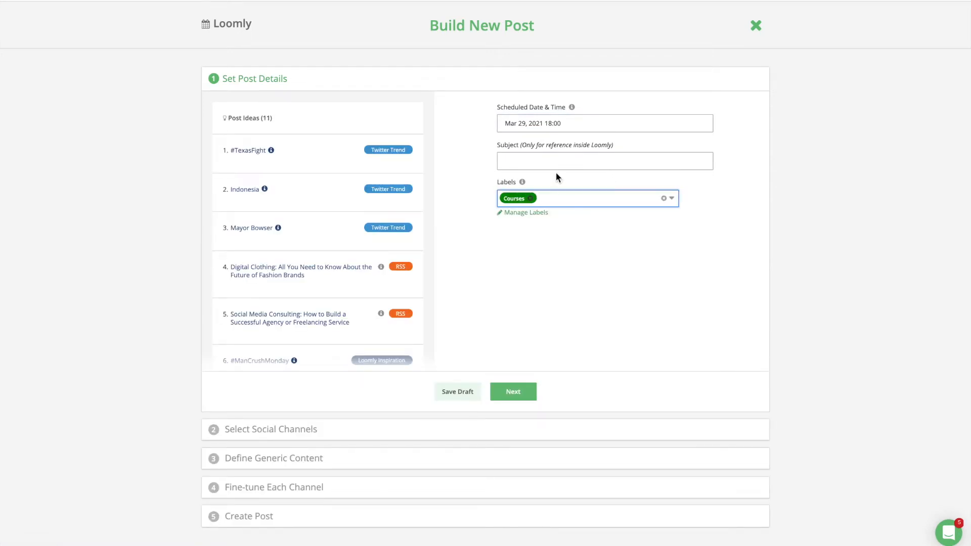
click(551, 162)
text(Marketing Guide)
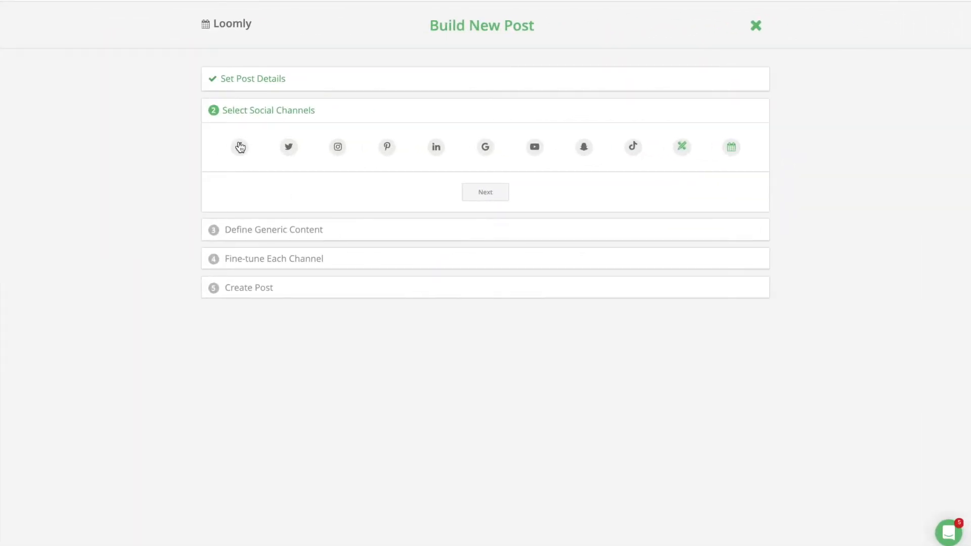
Select Facebook, Instagram and a third social channel for the post
click(240, 147)
click(336, 150)
click(520, 191)
click(478, 225)
Paste the Facebook-marketing guide text with its link and attach an Unsplash laptop photo
key(ctrl+v)
click(371, 275)
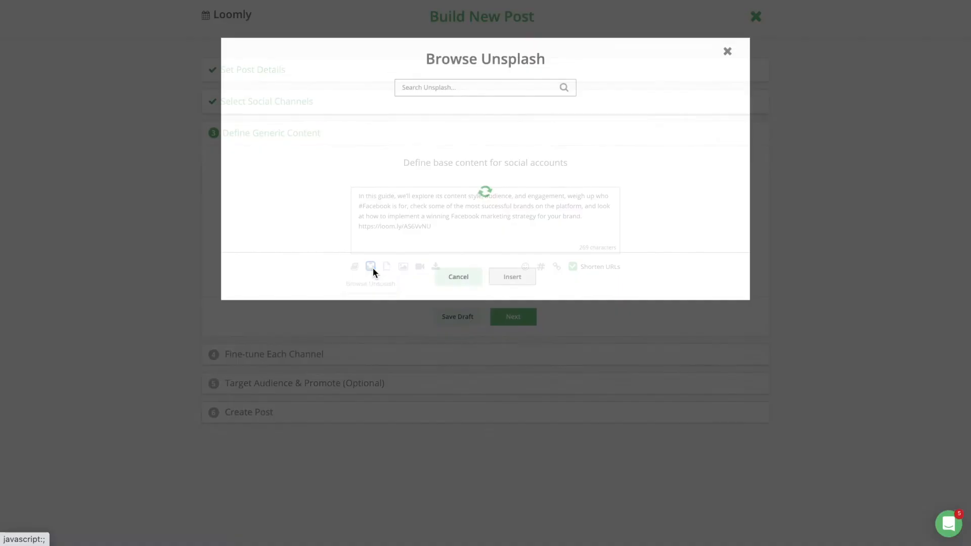
click(635, 362)
click(496, 485)
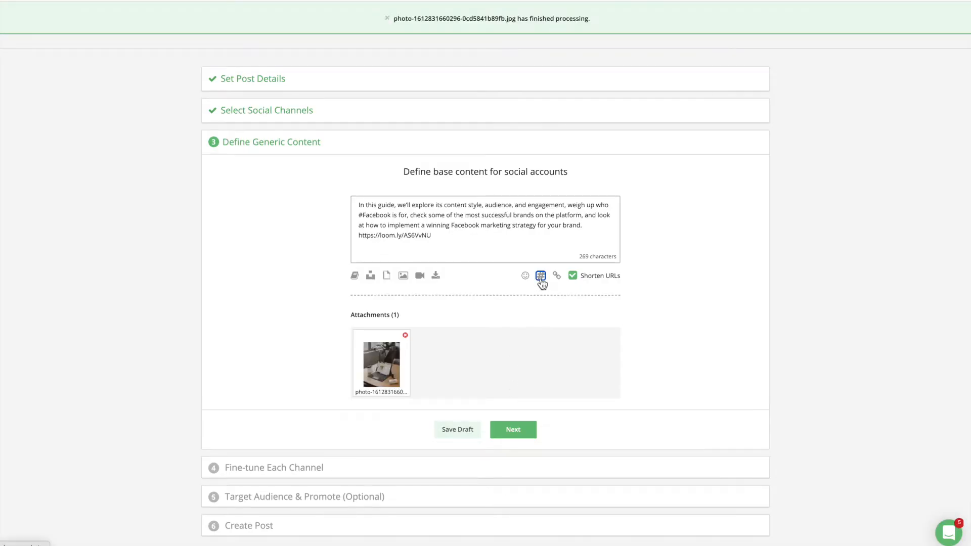
click(541, 277)
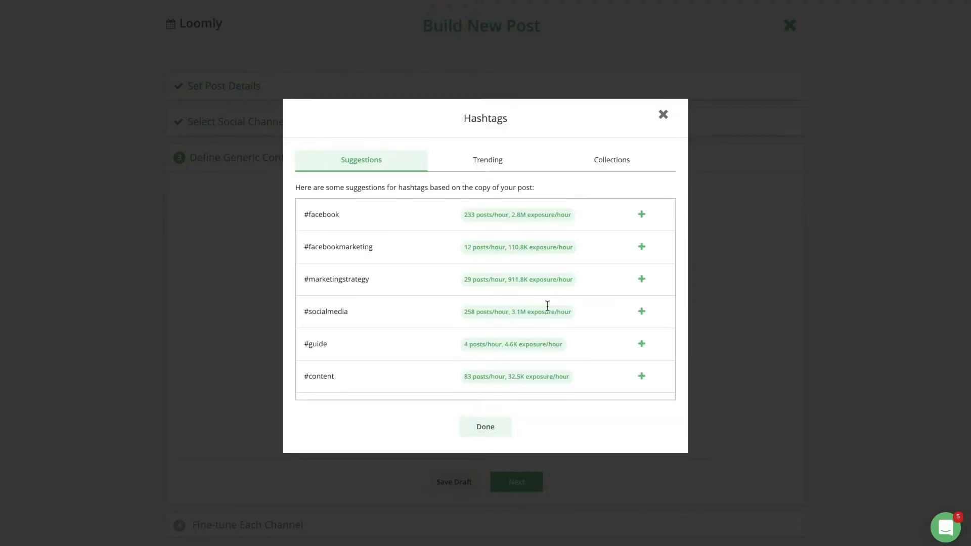
Add #facebookmarketing and the Brand hashtag collection to the post copy
click(641, 246)
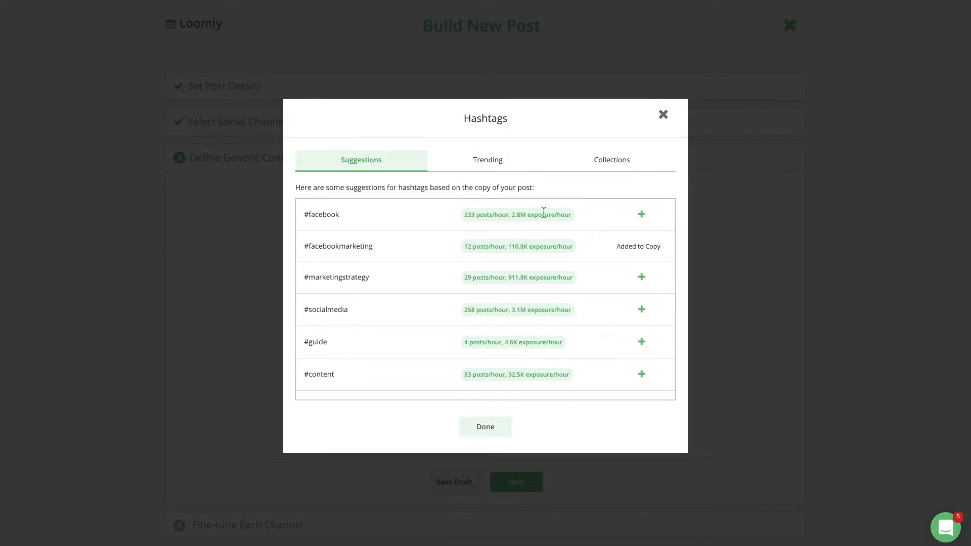
click(492, 163)
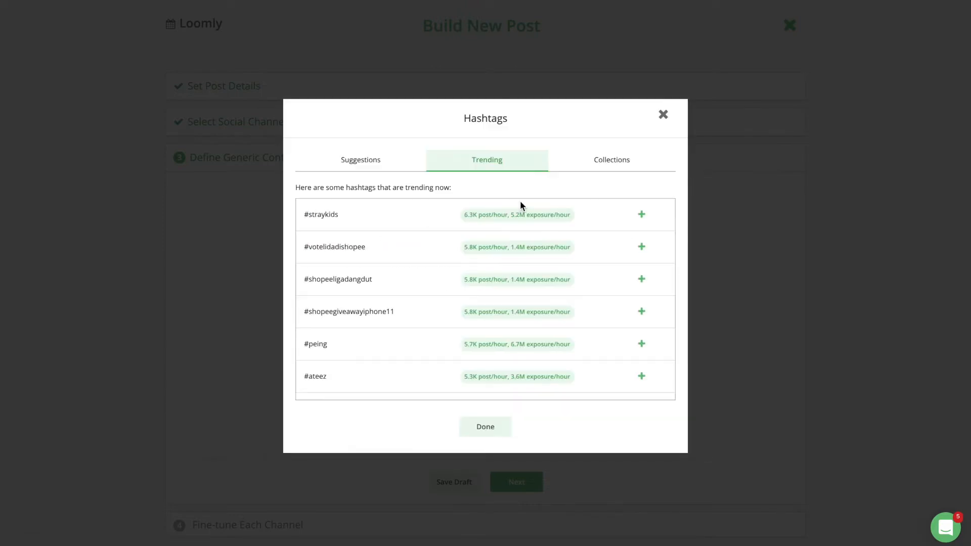
click(598, 163)
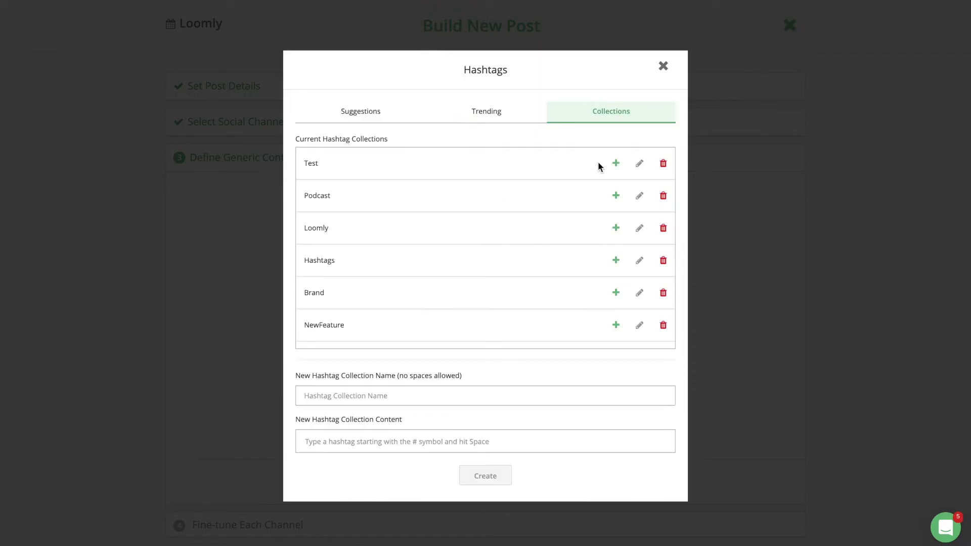
click(616, 286)
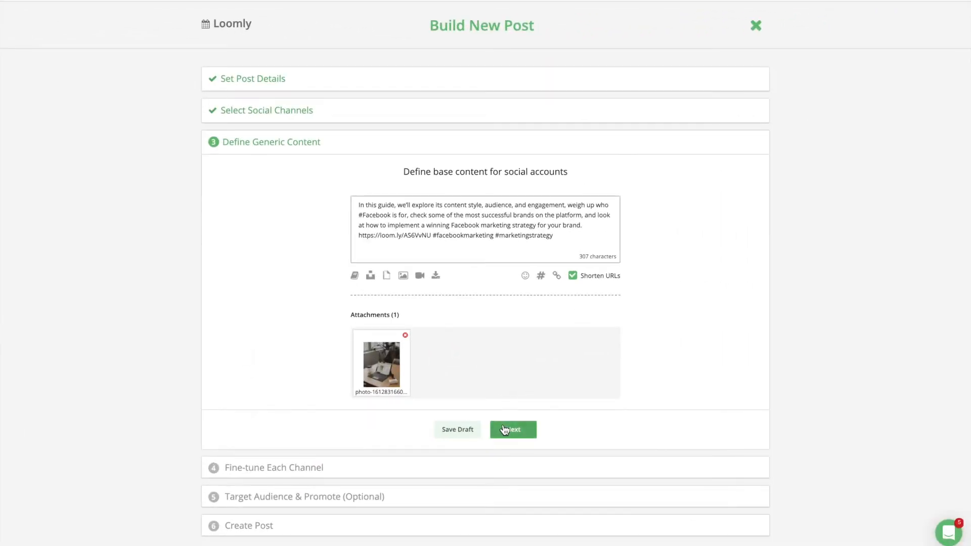
Move to per-channel fine-tuning and preview the Twitter, Instagram and LinkedIn versions
click(511, 431)
click(383, 61)
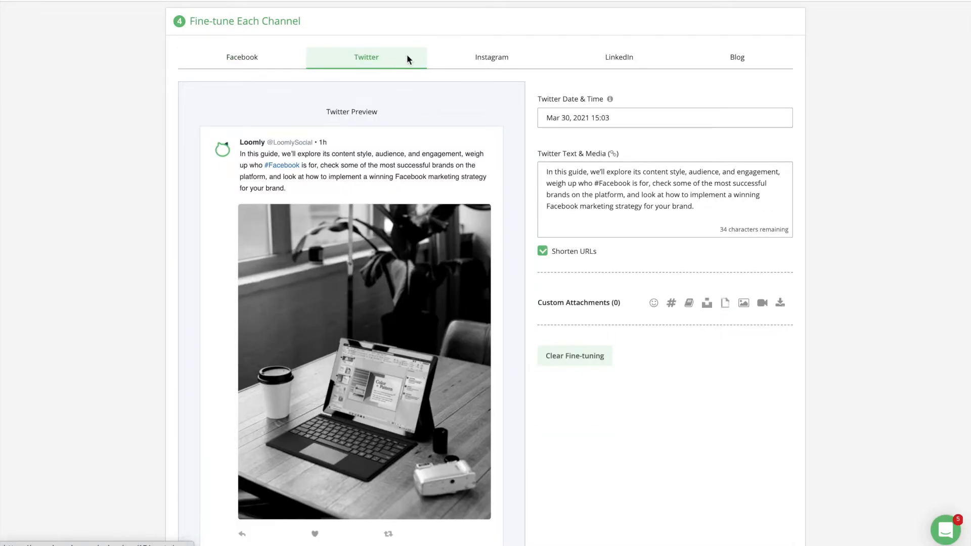
click(492, 61)
scroll(504, 116, down, 3)
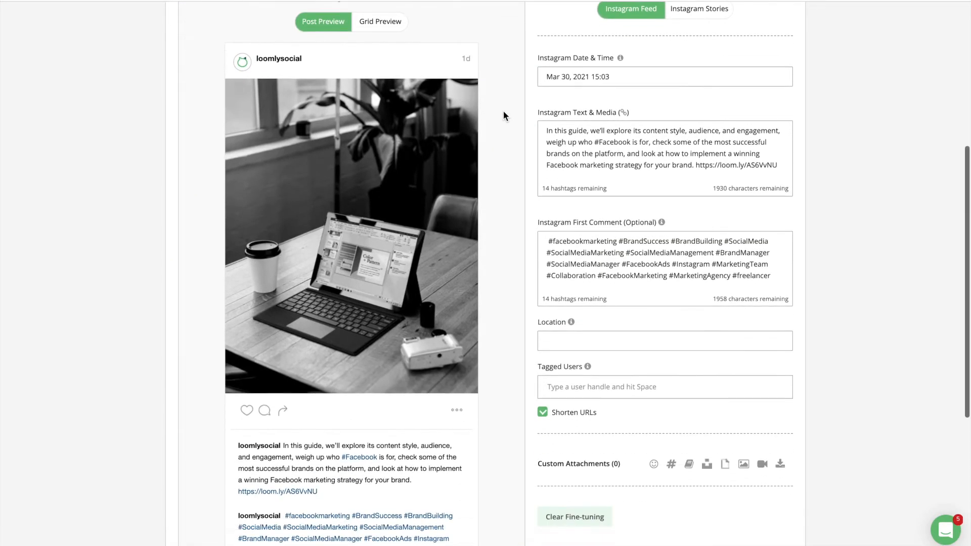
scroll(503, 116, up, 3)
click(616, 37)
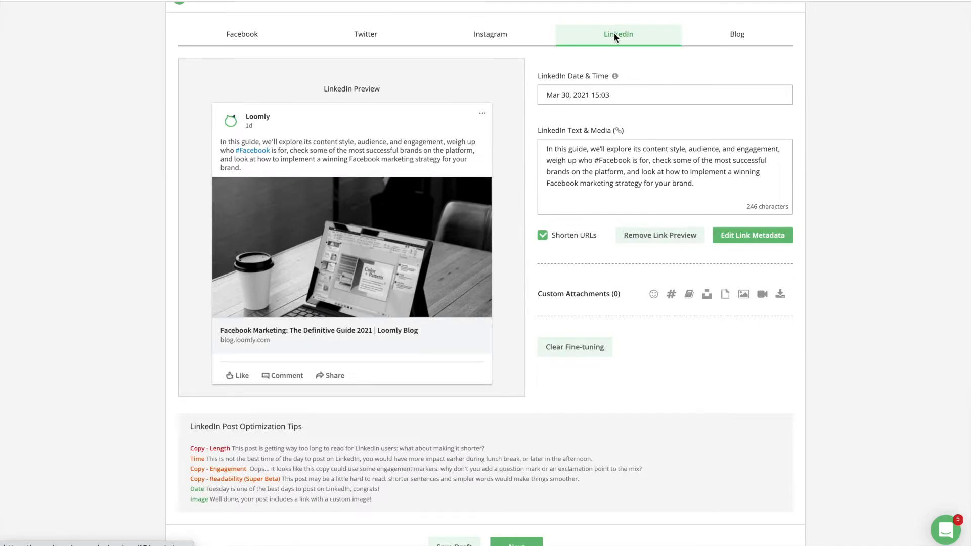
scroll(616, 37, up, 1)
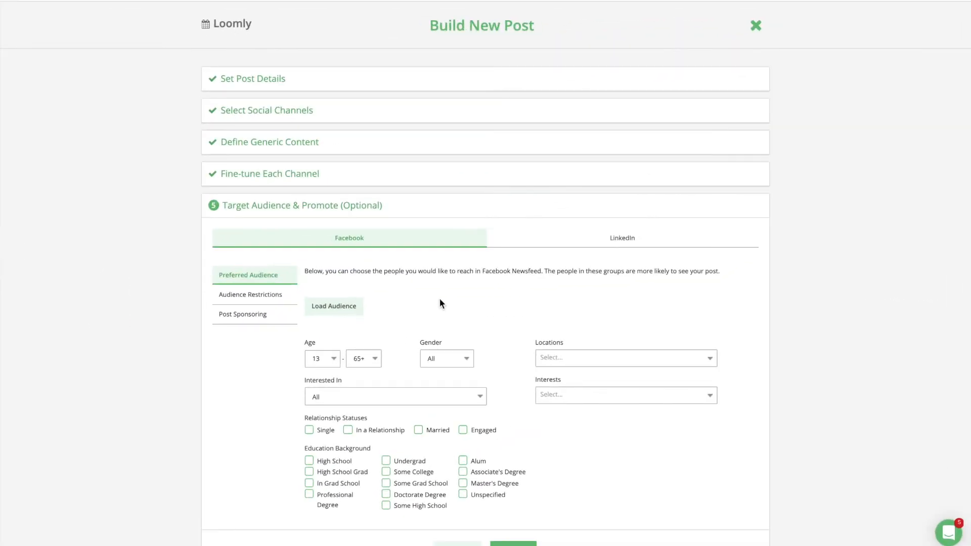
Review Facebook audience targeting and Post Sponsoring, revealing the sponsoring budget and timing fields
scroll(440, 303, down, 1)
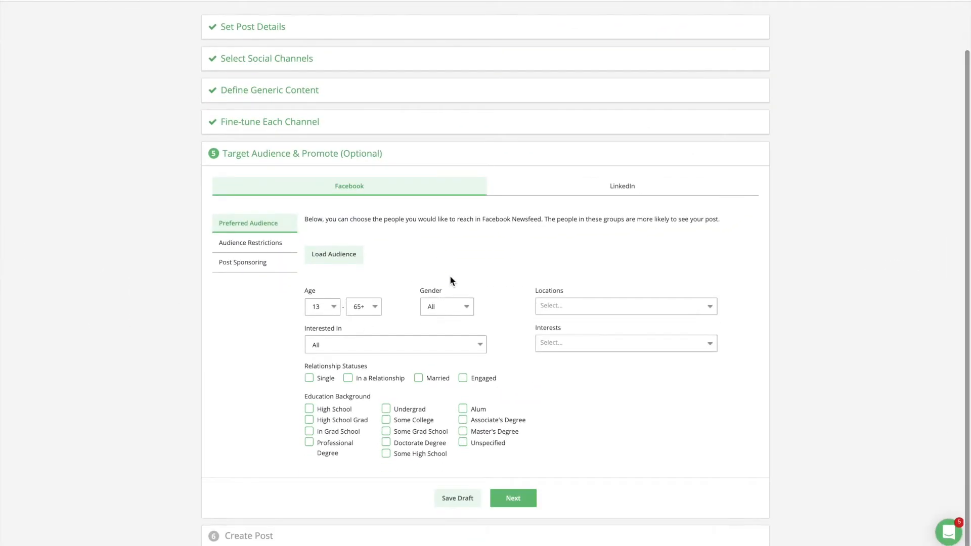
click(618, 191)
scroll(562, 227, up, 1)
click(469, 238)
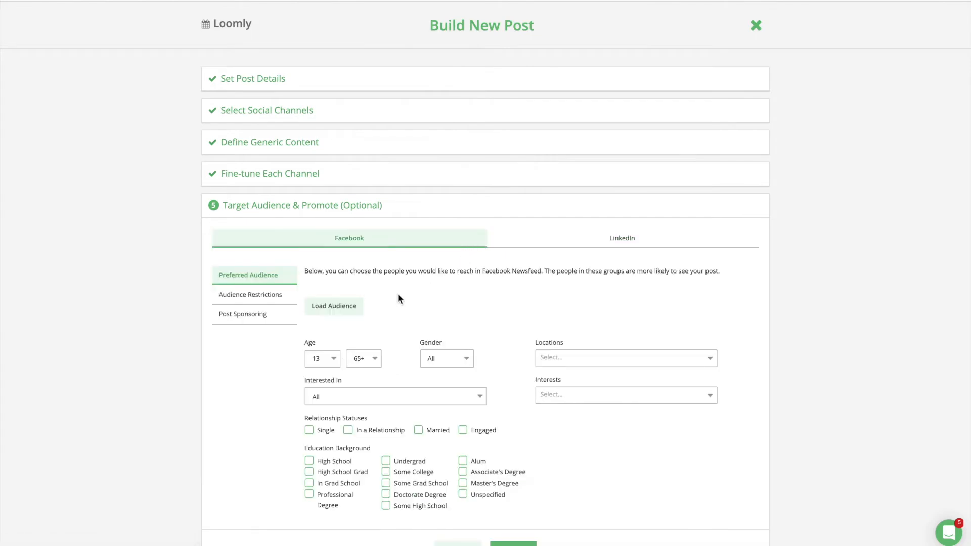
click(260, 318)
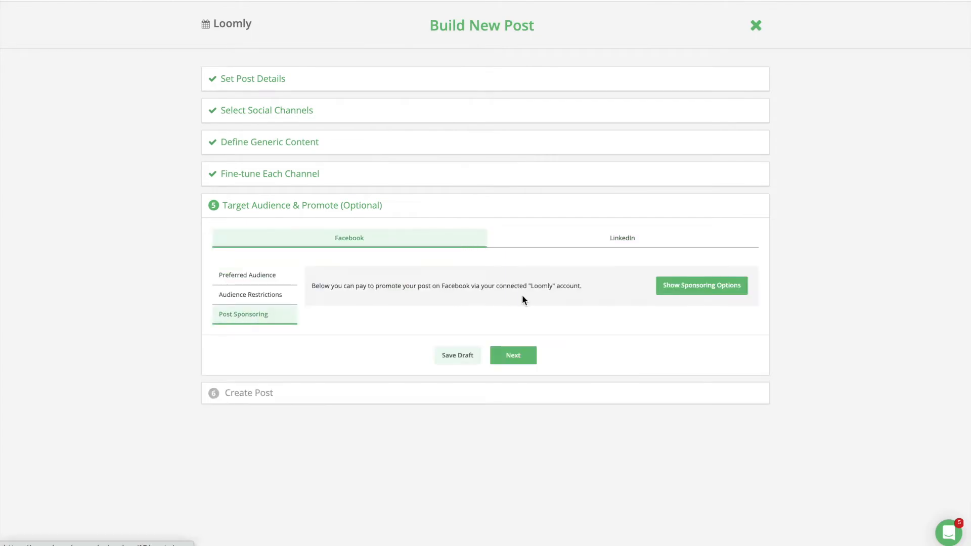
click(681, 286)
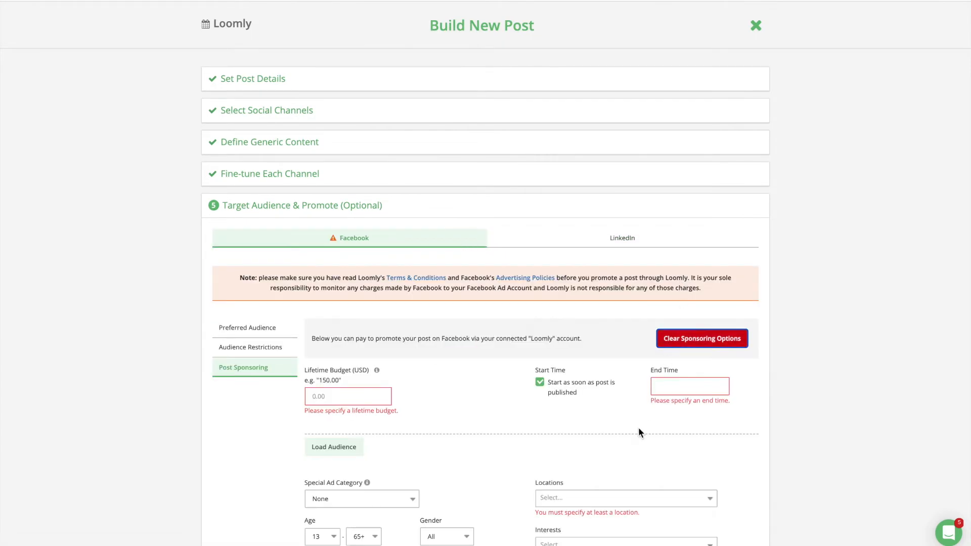
scroll(639, 431, down, 3)
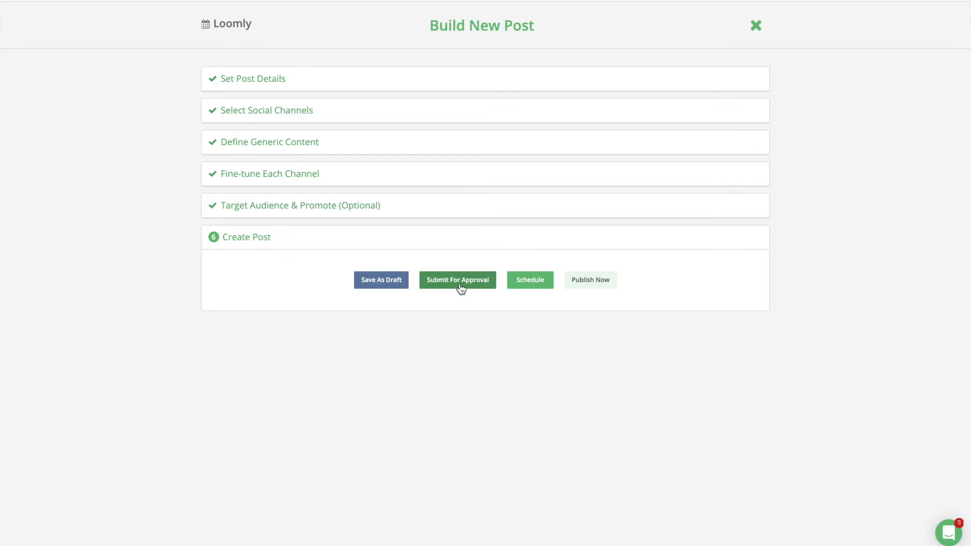
Submit the Marketing Guide post for approval, then bring up the collaborators menu
click(461, 288)
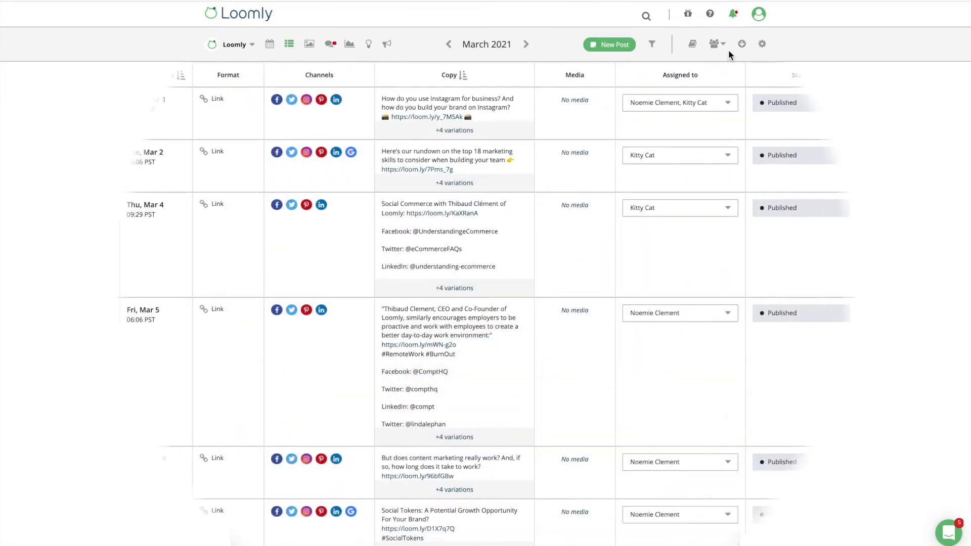
click(716, 44)
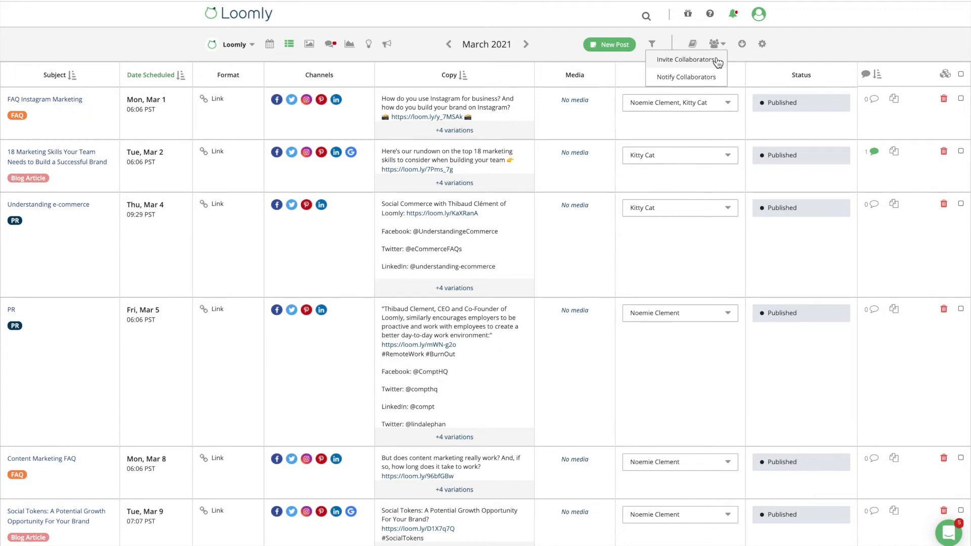
Go to Invite Collaborators settings and view the roles available for a new collaborator
click(716, 60)
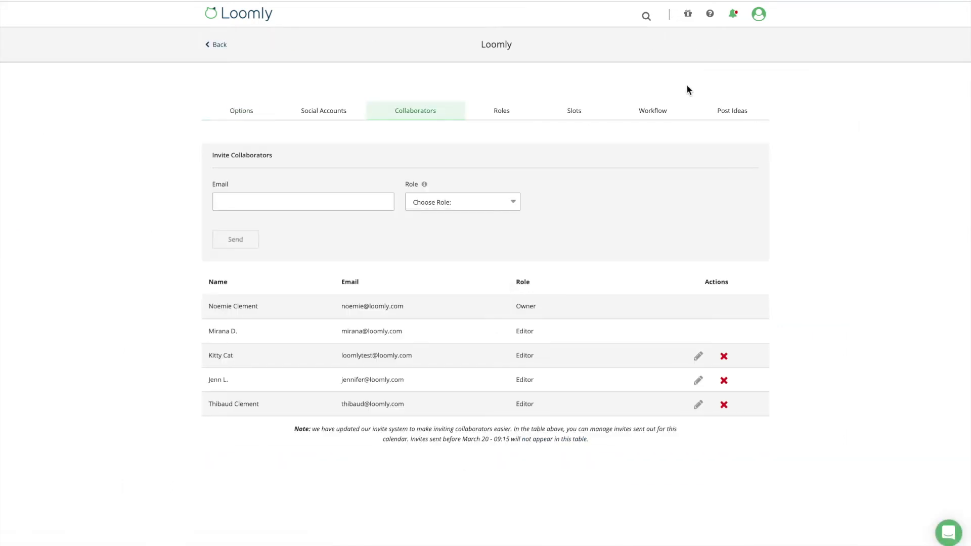
click(509, 202)
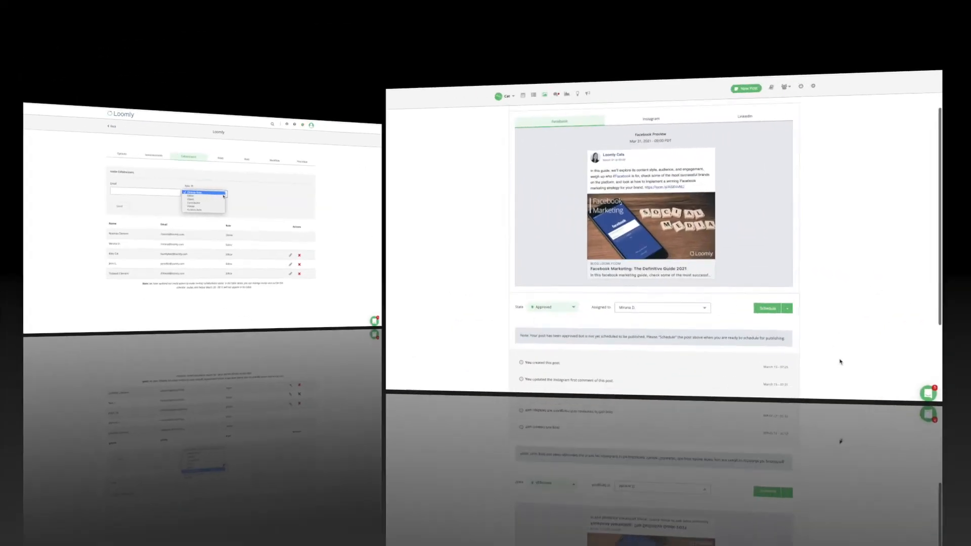
Add a second collaborator as an assignee on the post
scroll(805, 477, down, 1)
scroll(805, 477, down, 2)
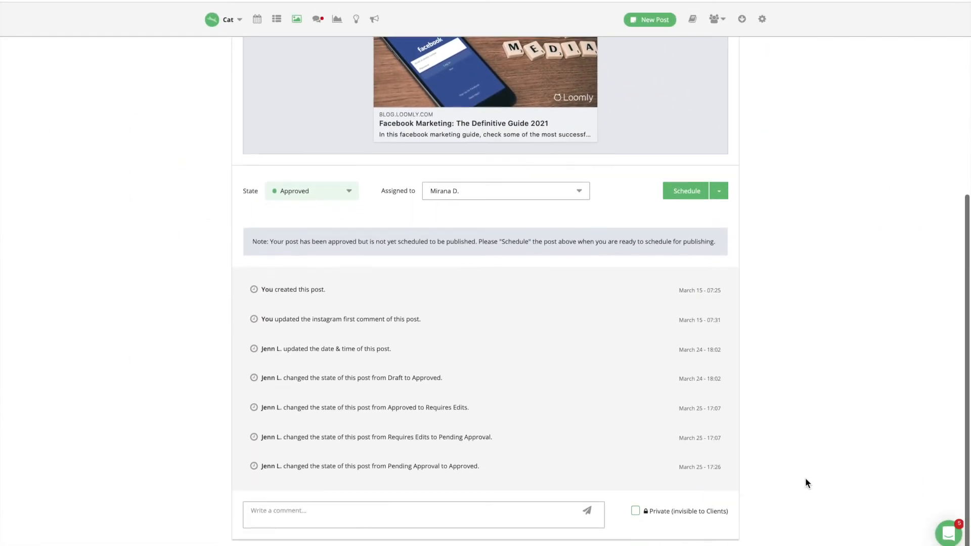
click(580, 192)
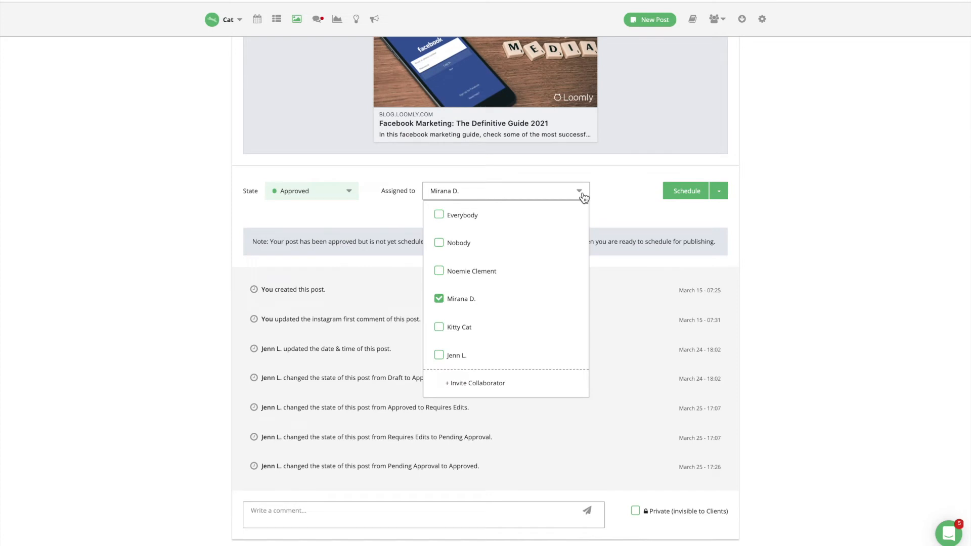
click(439, 327)
click(778, 302)
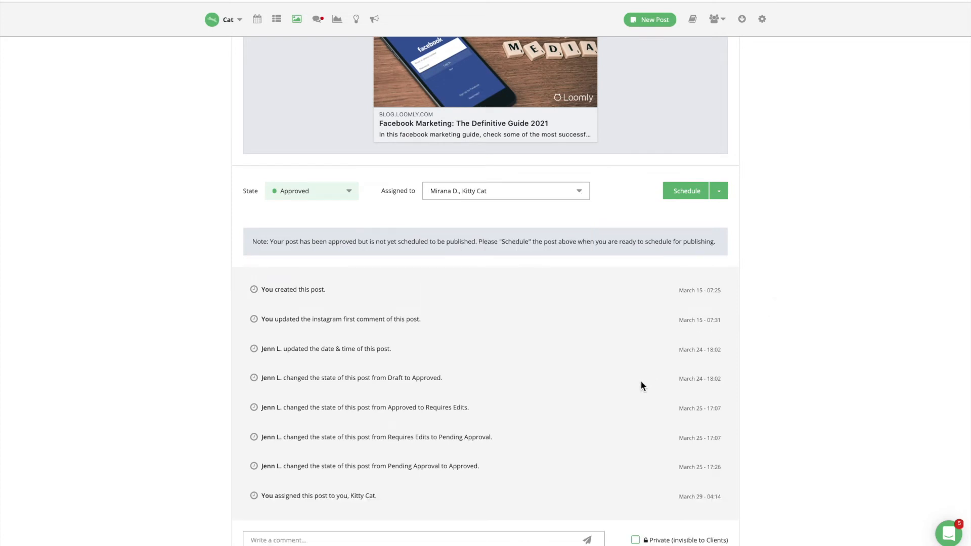
Post a comment mentioning that collaborator: 'Let me know what you think!'
scroll(511, 499, down, 1)
click(494, 511)
text(@ki)
click(293, 515)
text(Let me know what you think!)
key(Return)
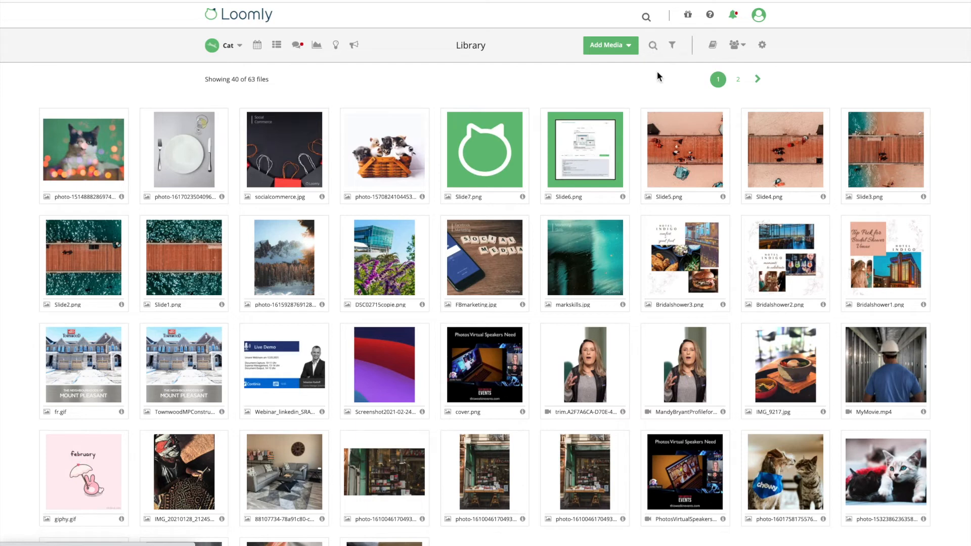
Add the iMac photo from Unsplash to the media library
click(629, 46)
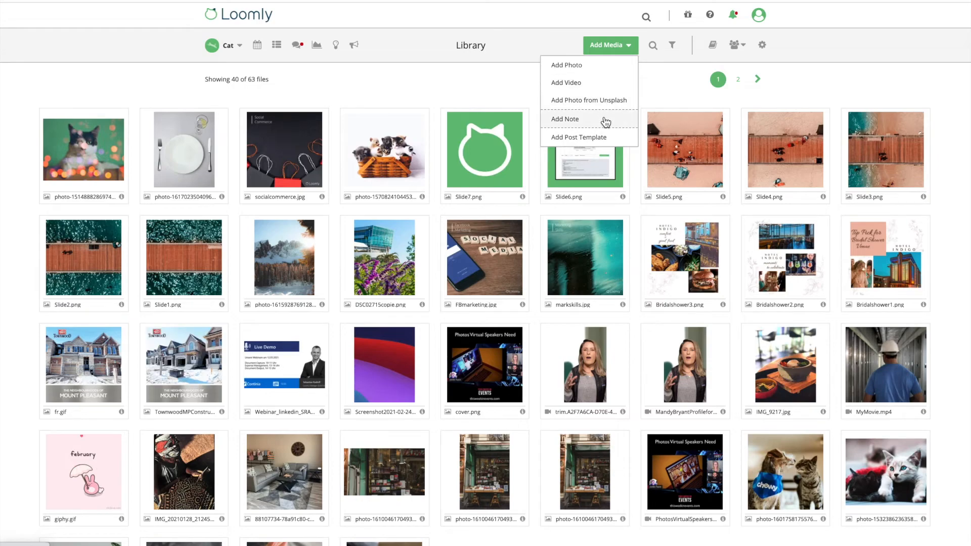
click(607, 101)
click(486, 283)
click(513, 488)
Apply the Vintage > Polaroid filter to the iMac photo and save it
click(83, 149)
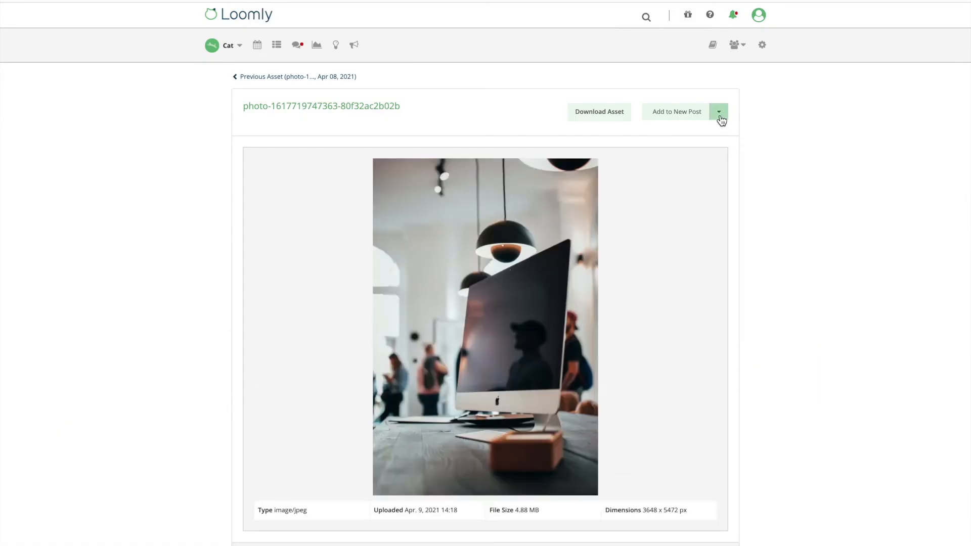
click(719, 116)
click(698, 184)
click(79, 246)
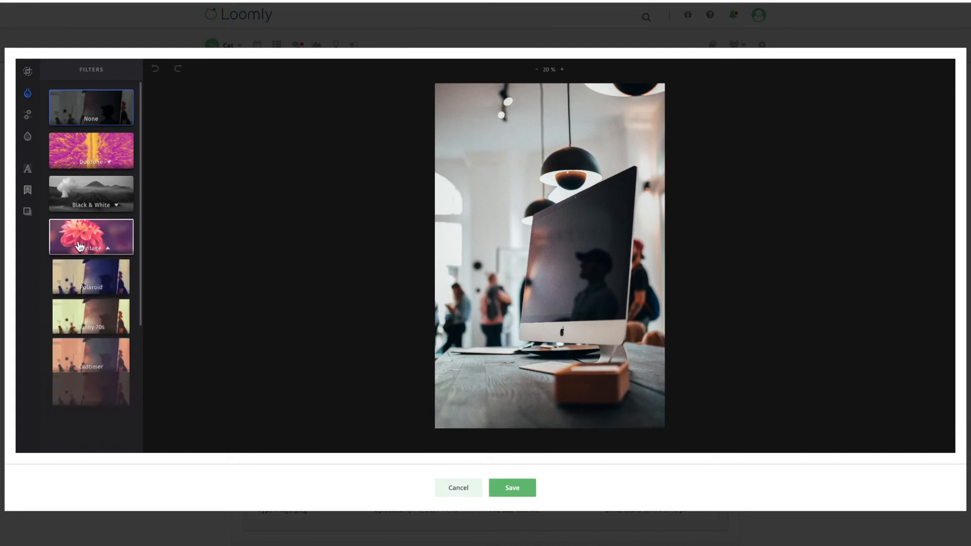
click(87, 273)
click(511, 490)
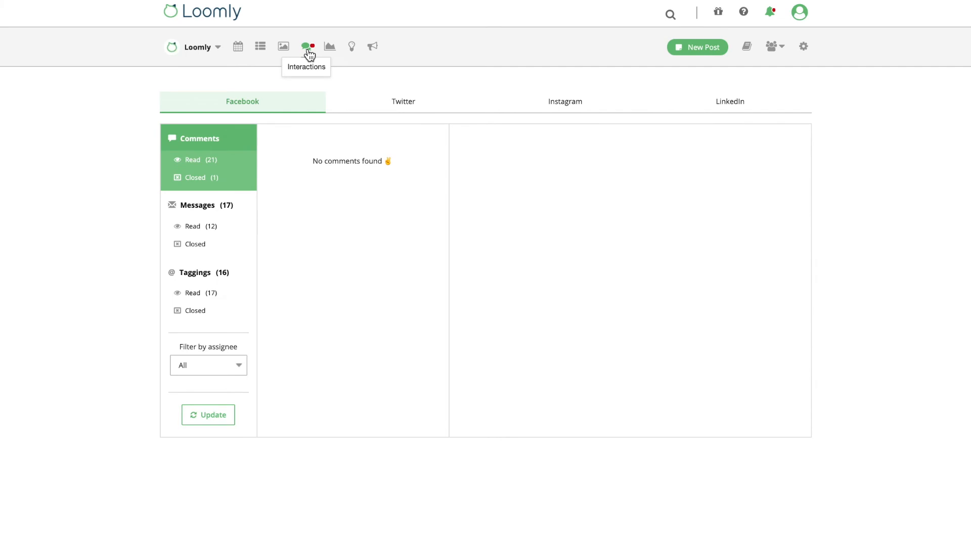
Show the Facebook taggings in the inbox
click(214, 275)
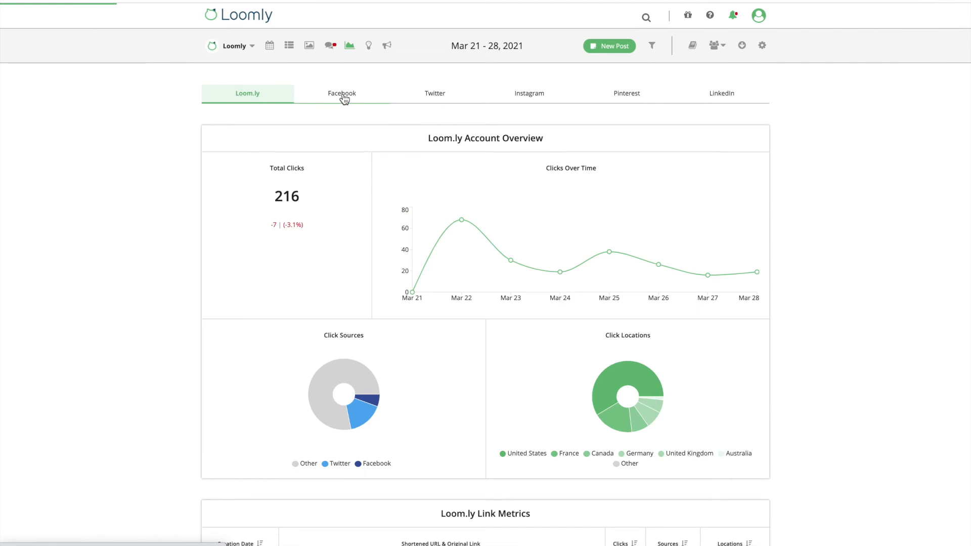
Switch analytics to Facebook and scroll through its Mar 21–28 metrics and back
click(343, 95)
scroll(170, 240, down, 1)
scroll(170, 239, down, 5)
scroll(171, 228, down, 5)
scroll(171, 232, down, 6)
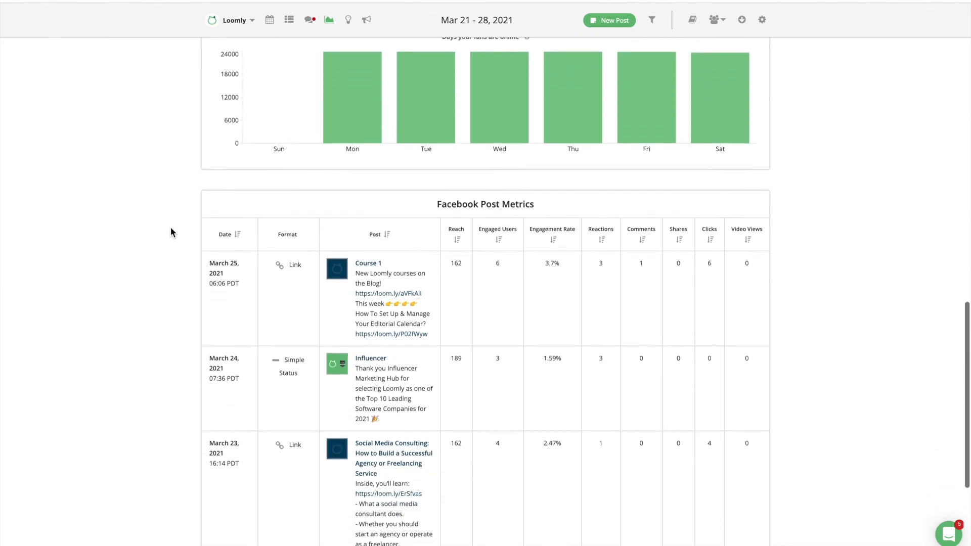
scroll(171, 232, up, 5)
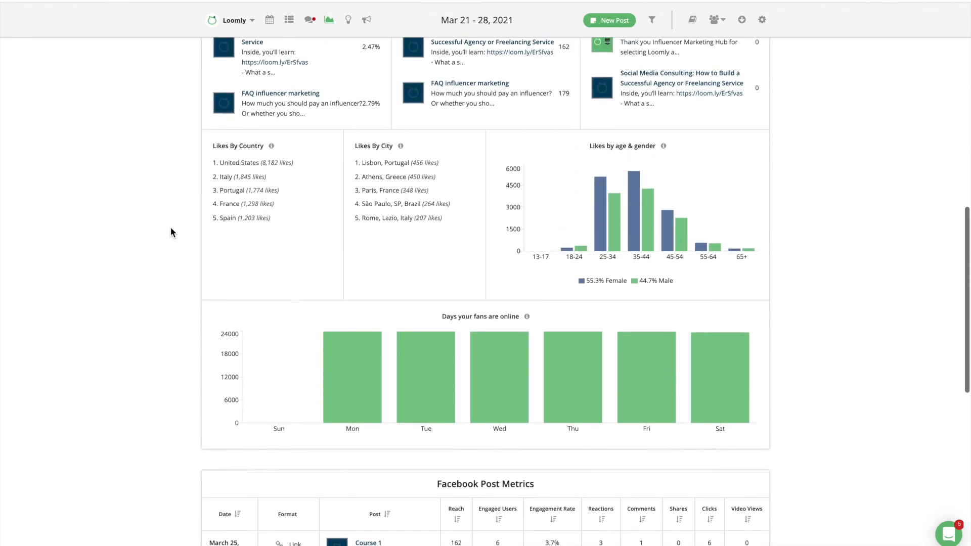
scroll(171, 232, up, 5)
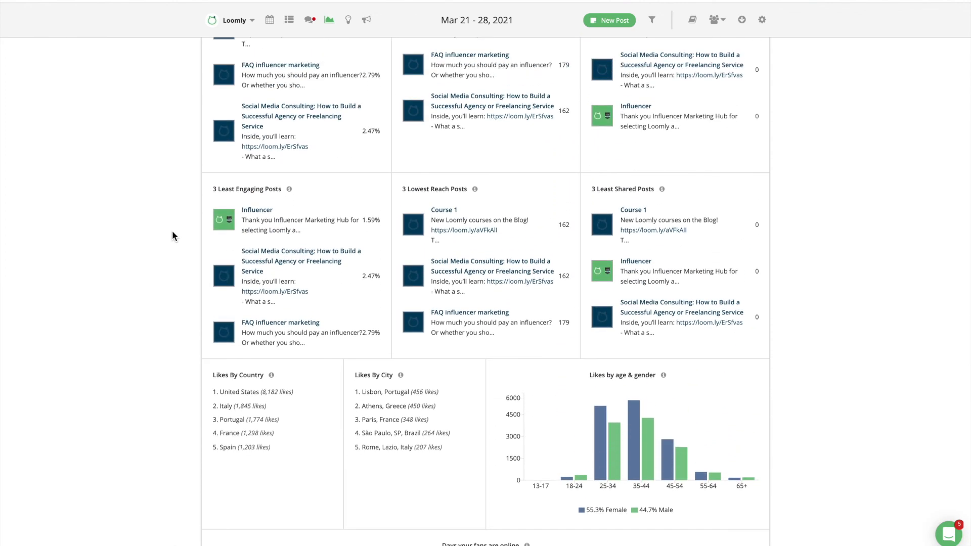
scroll(172, 236, up, 4)
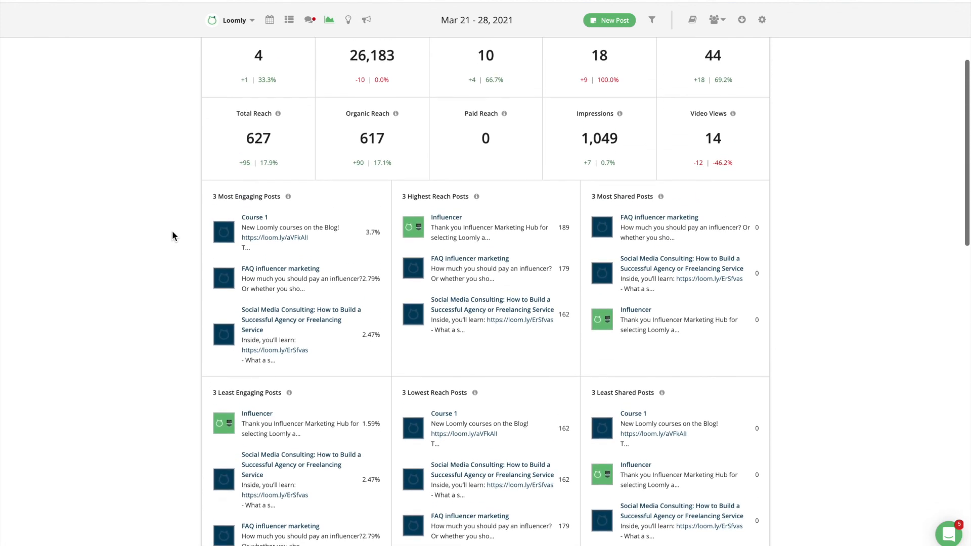
scroll(172, 236, up, 2)
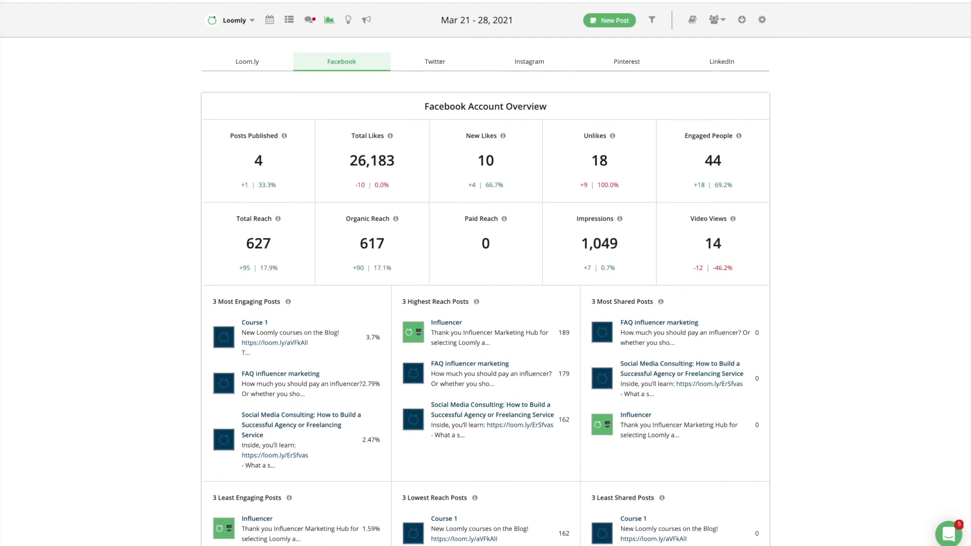
Export all analytics reports as a PDF and open the downloaded 20-page report
click(742, 19)
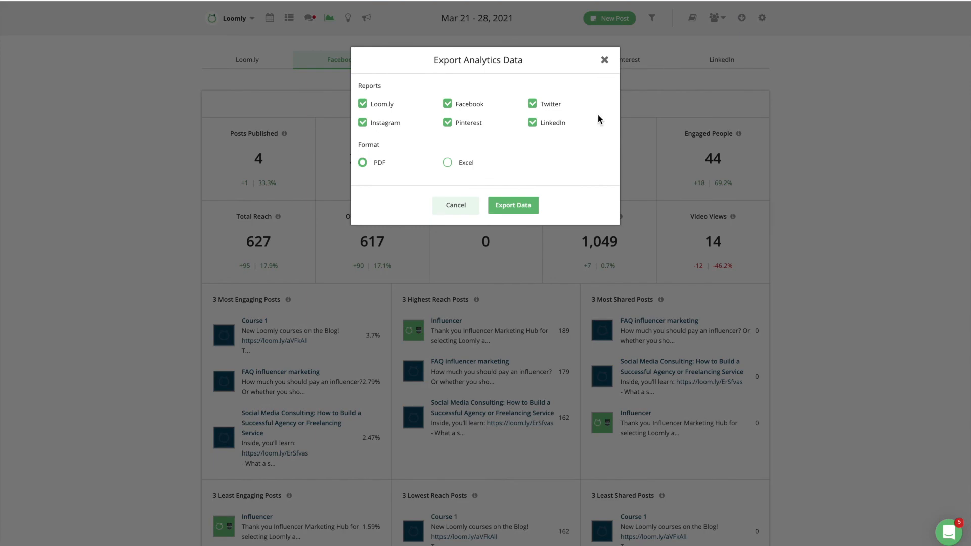
click(513, 205)
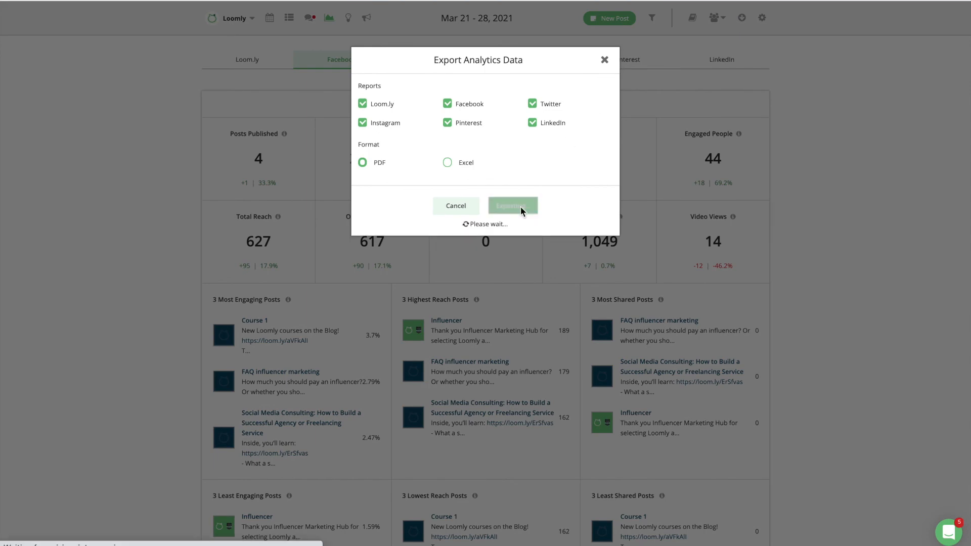
click(66, 532)
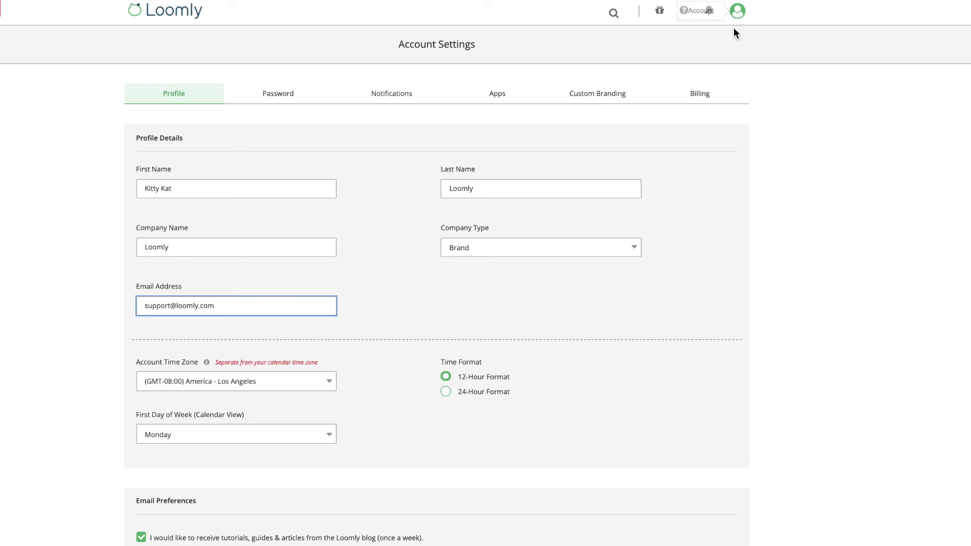
Look through the Billing plan comparison in Account Settings
click(701, 93)
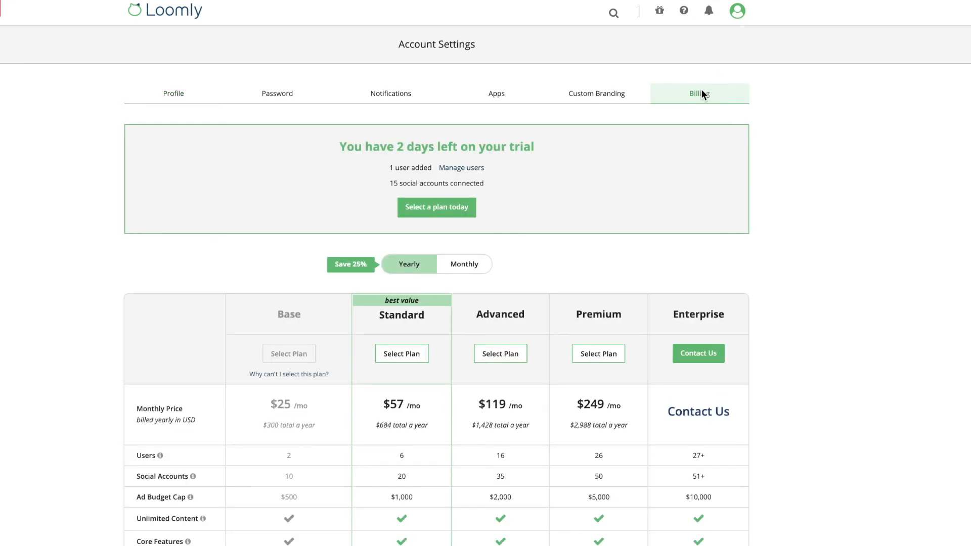
scroll(811, 177, down, 4)
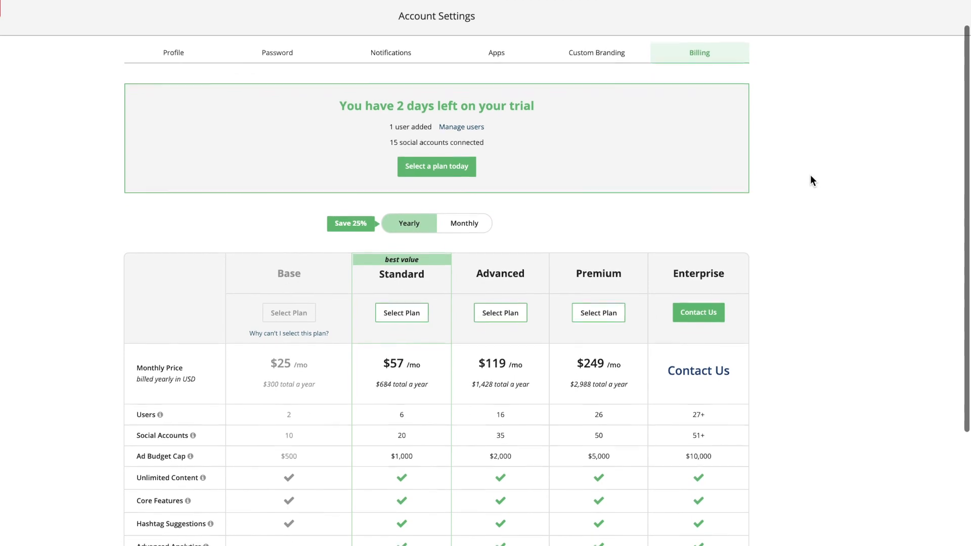
scroll(810, 176, down, 3)
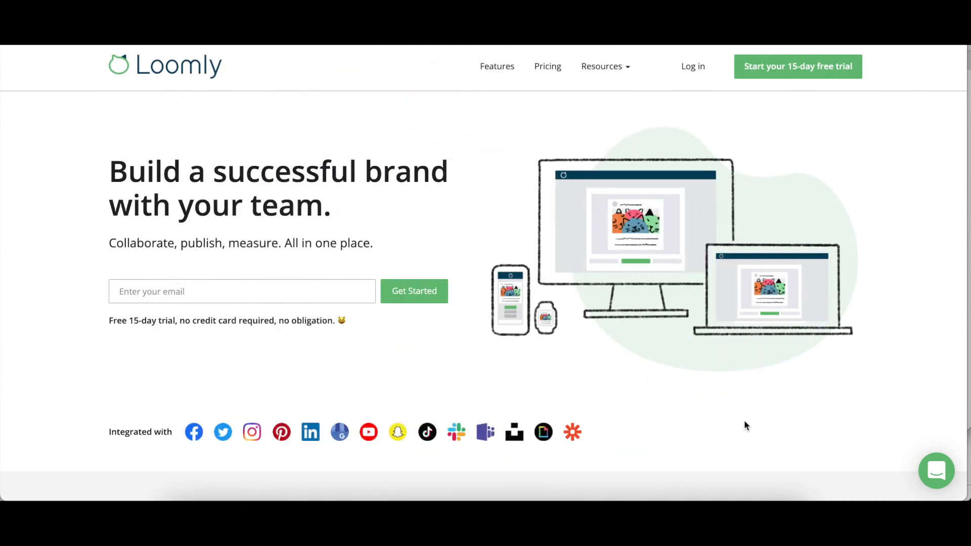
Start a new support chat conversation from the chat launcher and type 'Hi!'
click(936, 473)
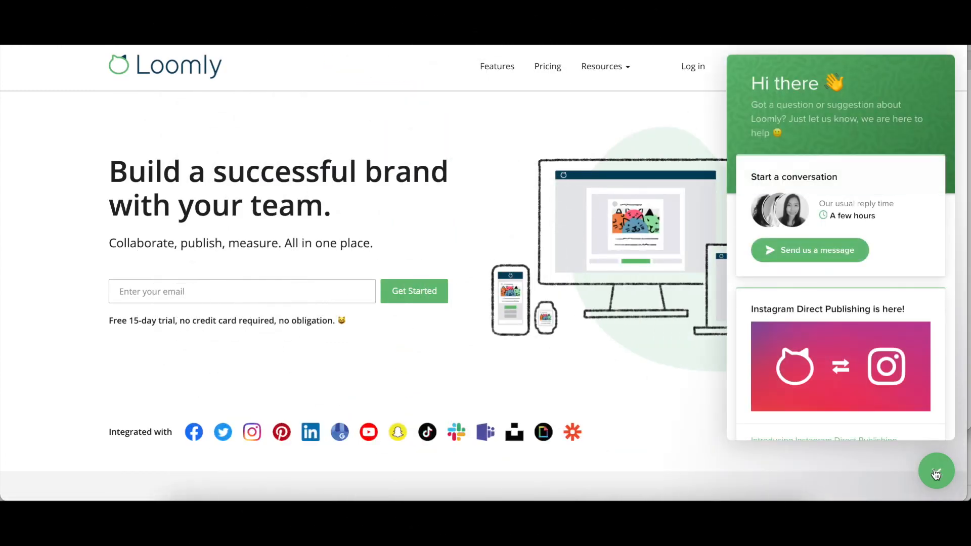
click(827, 253)
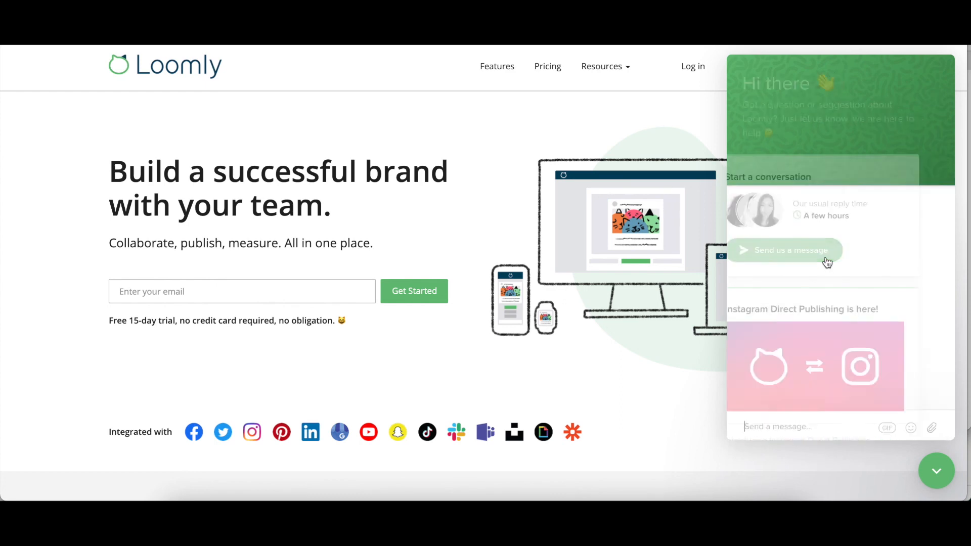
text(Hi!)
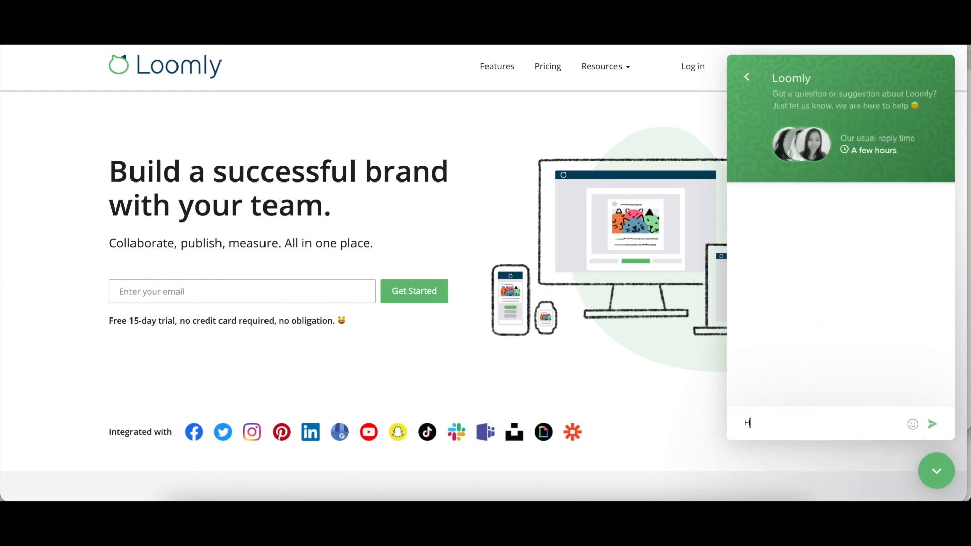